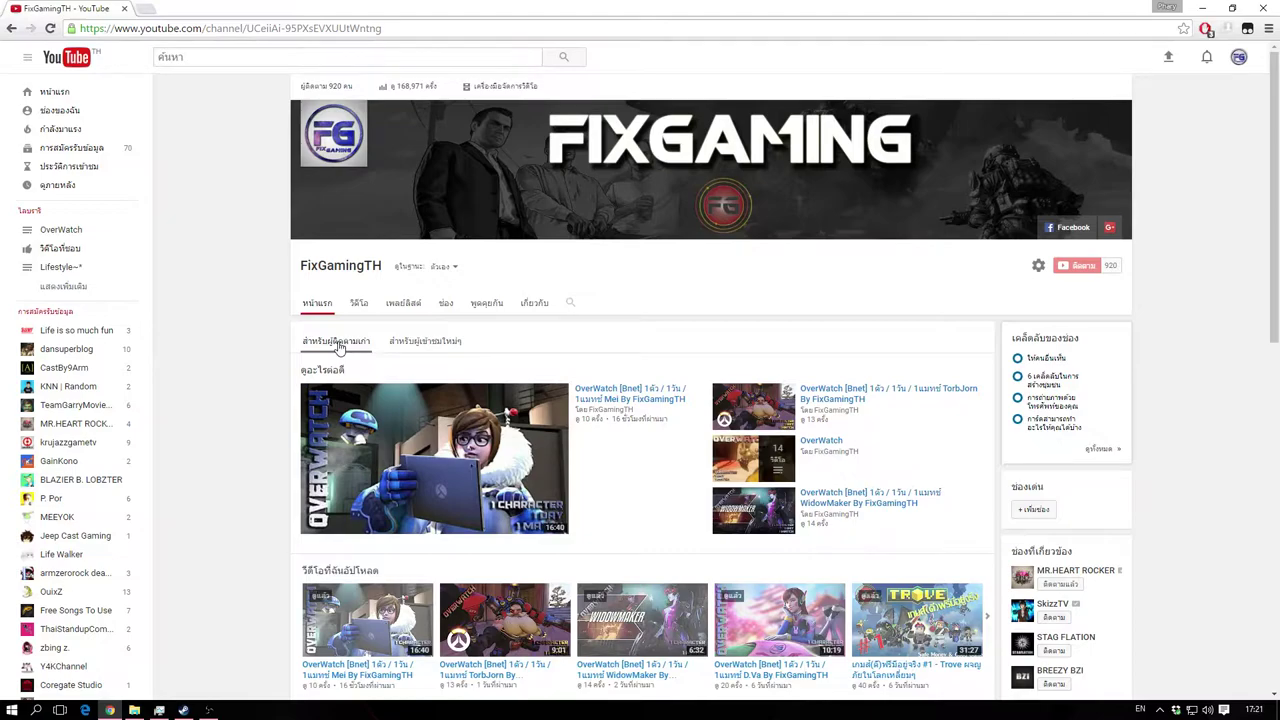
- Minimize the browser and the Open Broadcaster Software window and switch to the Steam game library
left_click(1202, 7)
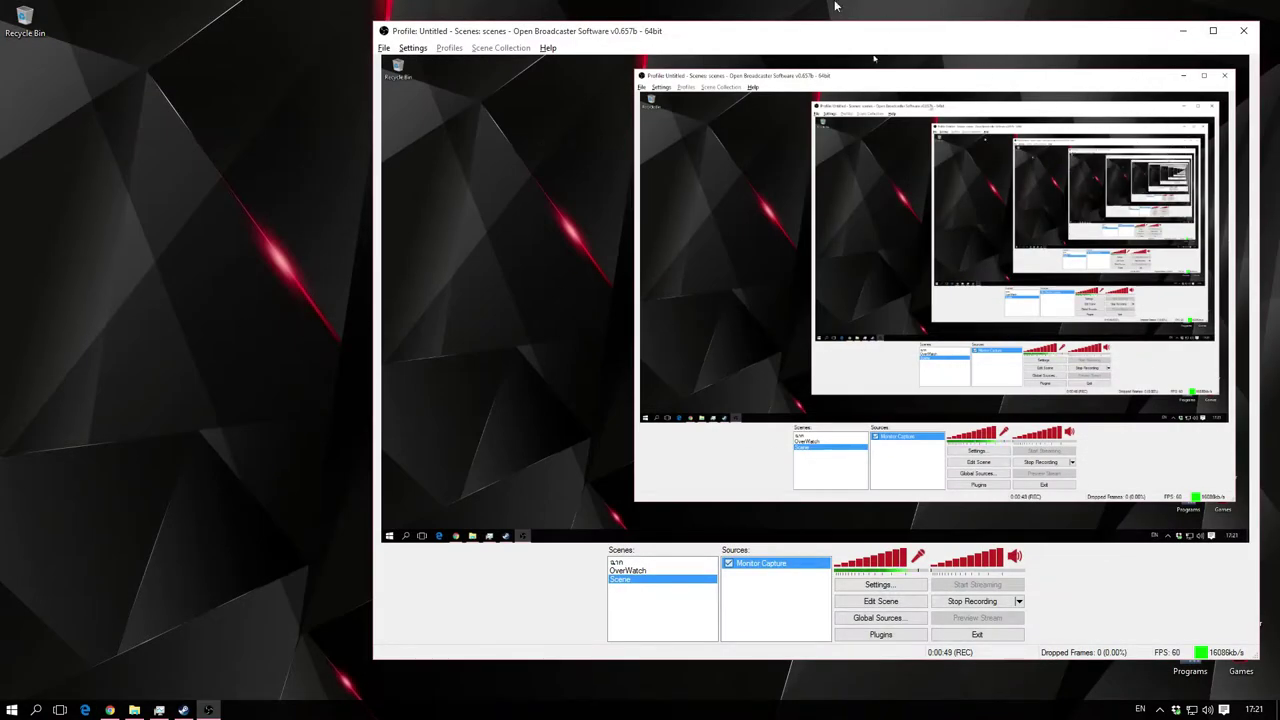
left_click(1183, 30)
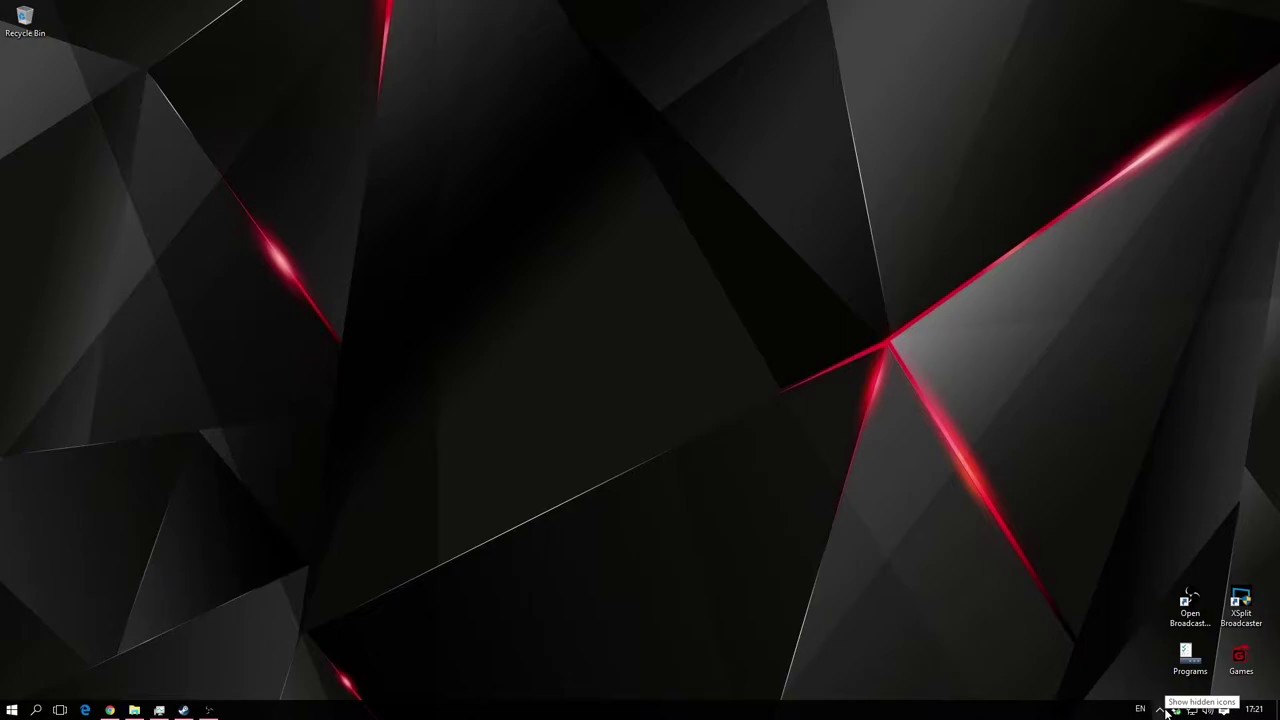
left_click(183, 710)
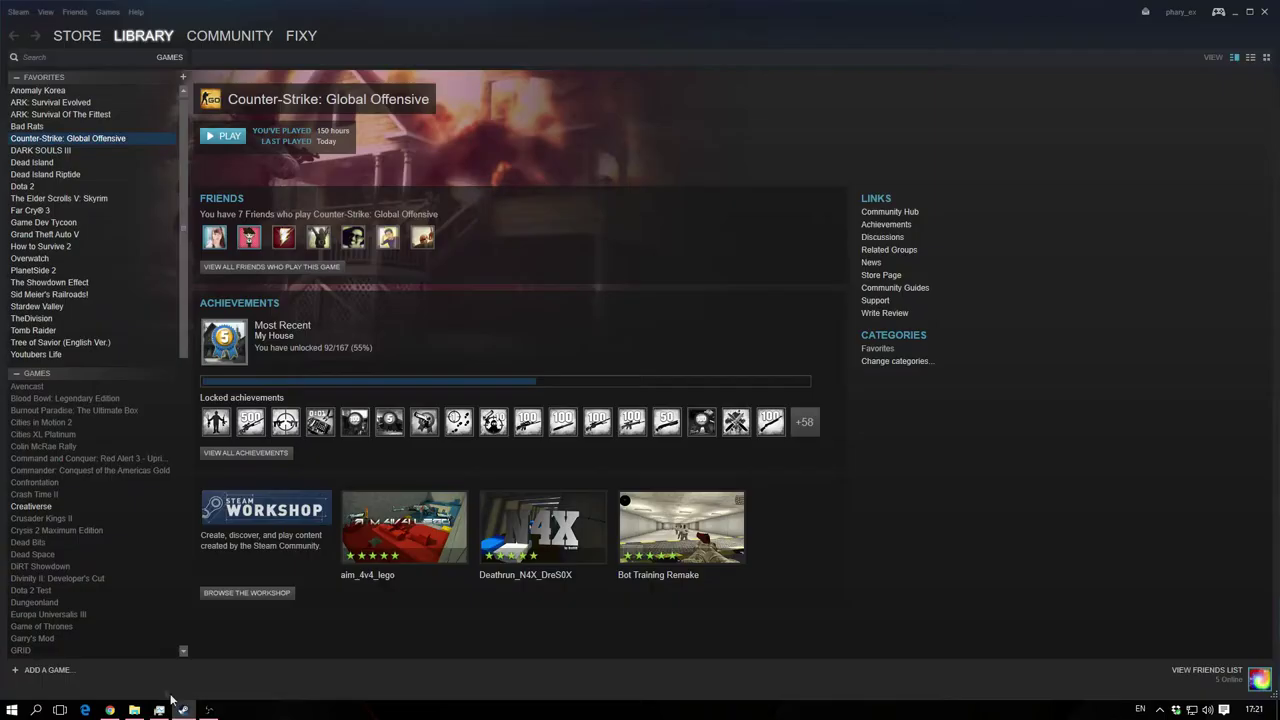
scroll(86, 286, "down", 5)
scroll(77, 290, "up", 5)
- In Steam's In-Game settings, set the in-game FPS counter to Top-left with high contrast color enabled, and save the settings
left_click(18, 12)
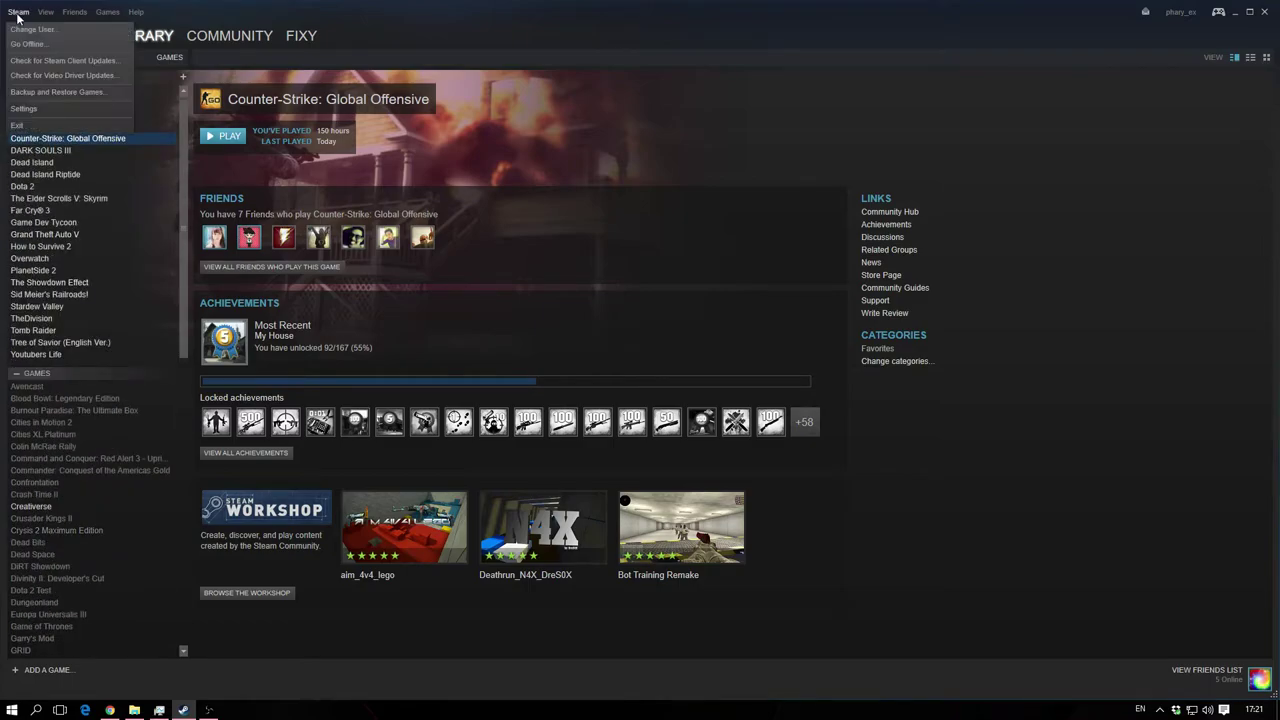
left_click(18, 12)
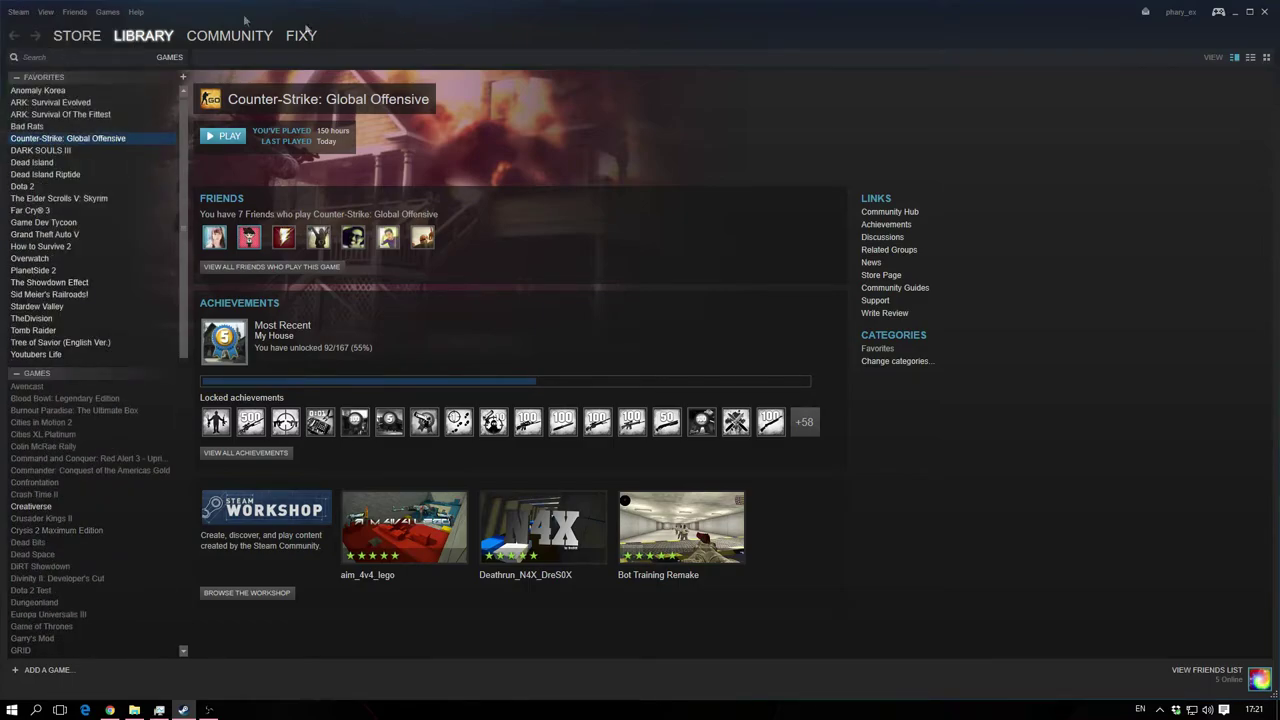
left_click(18, 12)
left_click(43, 110)
left_click(627, 407)
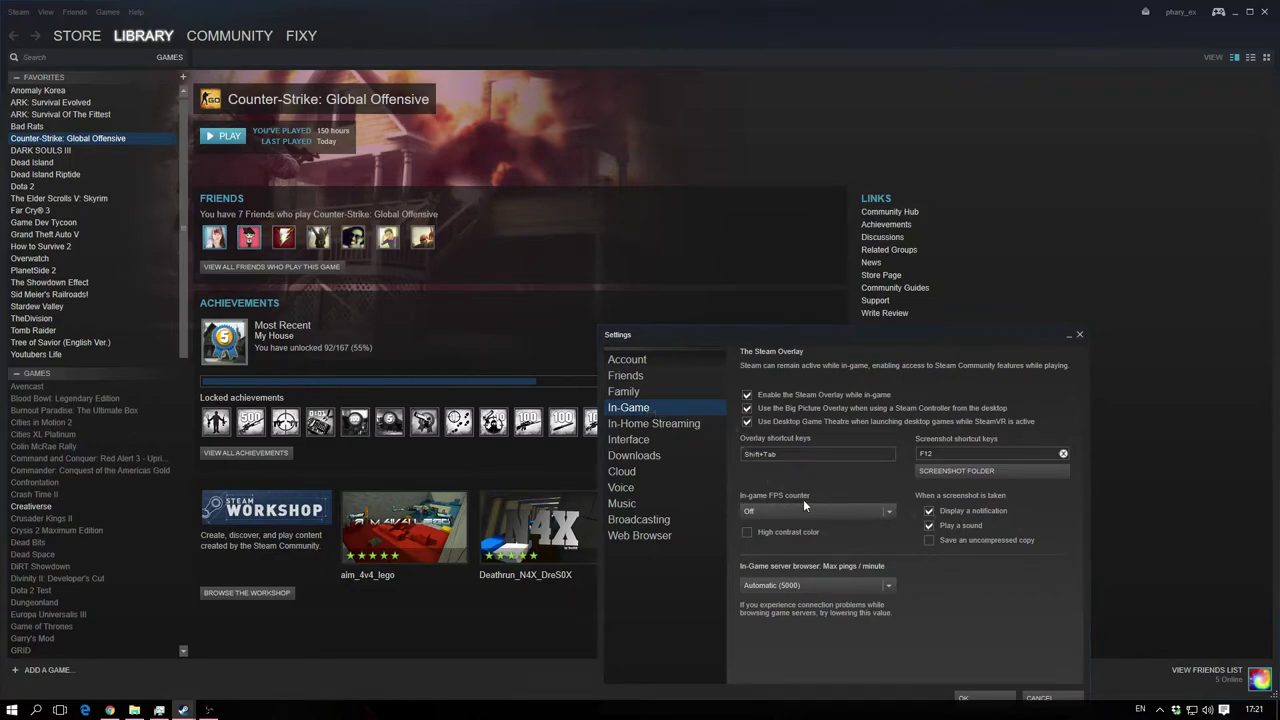
left_click(885, 512)
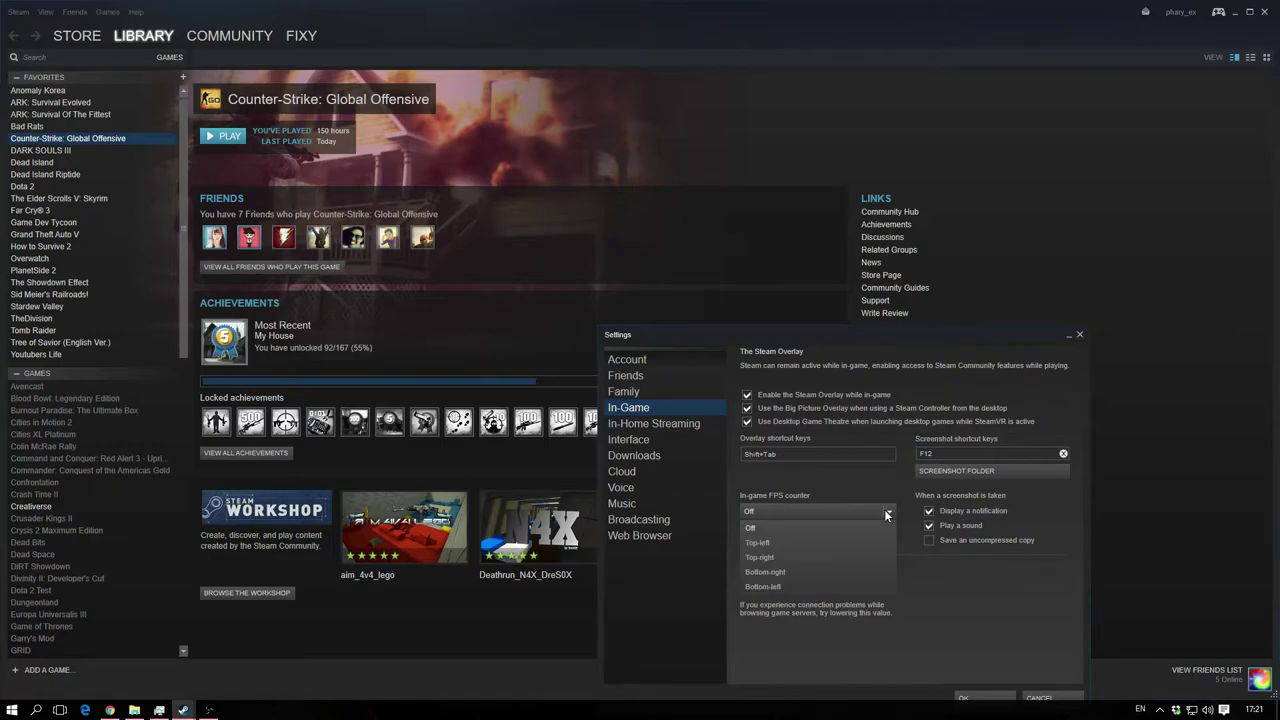
left_click(793, 543)
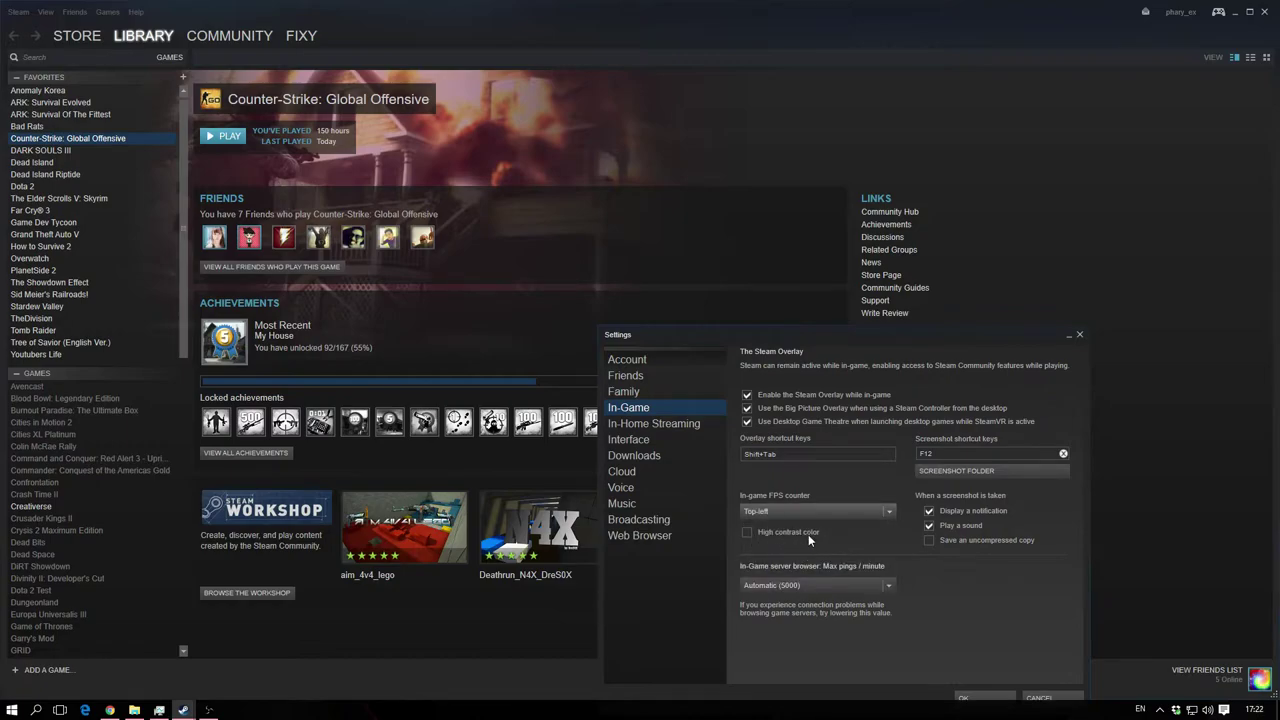
left_click(749, 532)
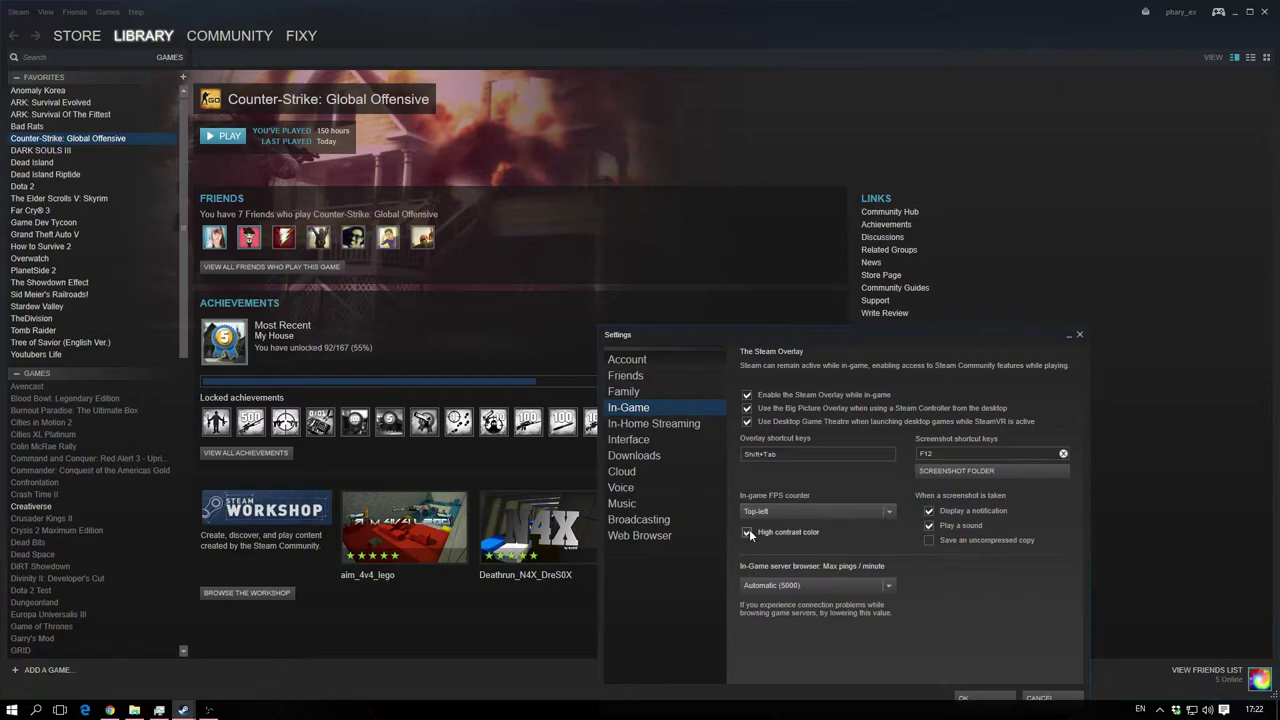
left_click(997, 699)
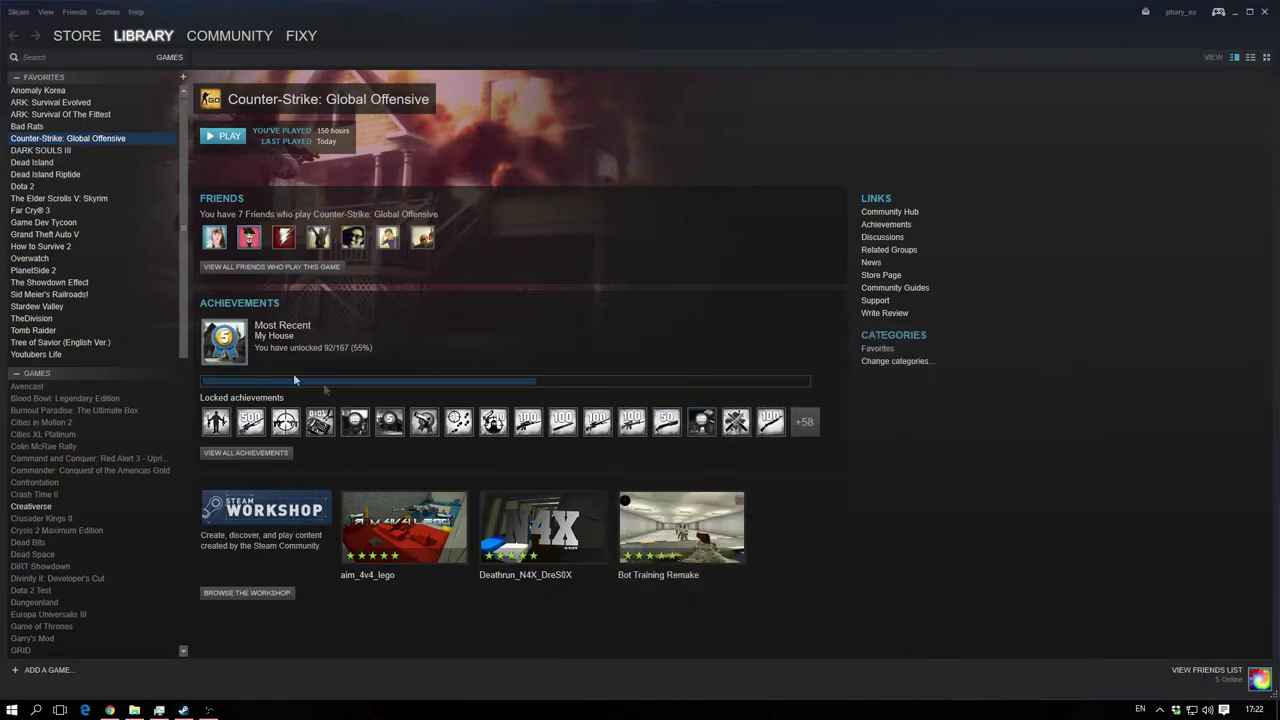
- Launch DARK SOULS III from the library to check the FPS counter on its title screen
double_click(63, 151)
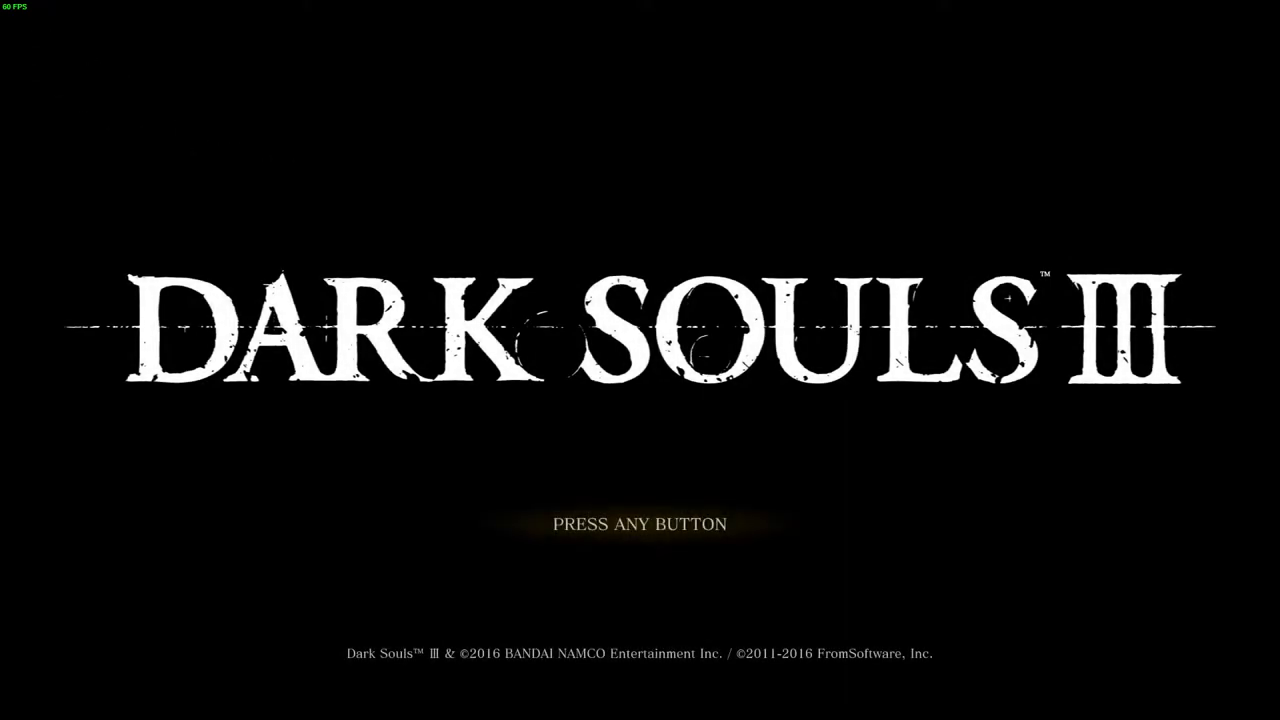
left_click(208, 140)
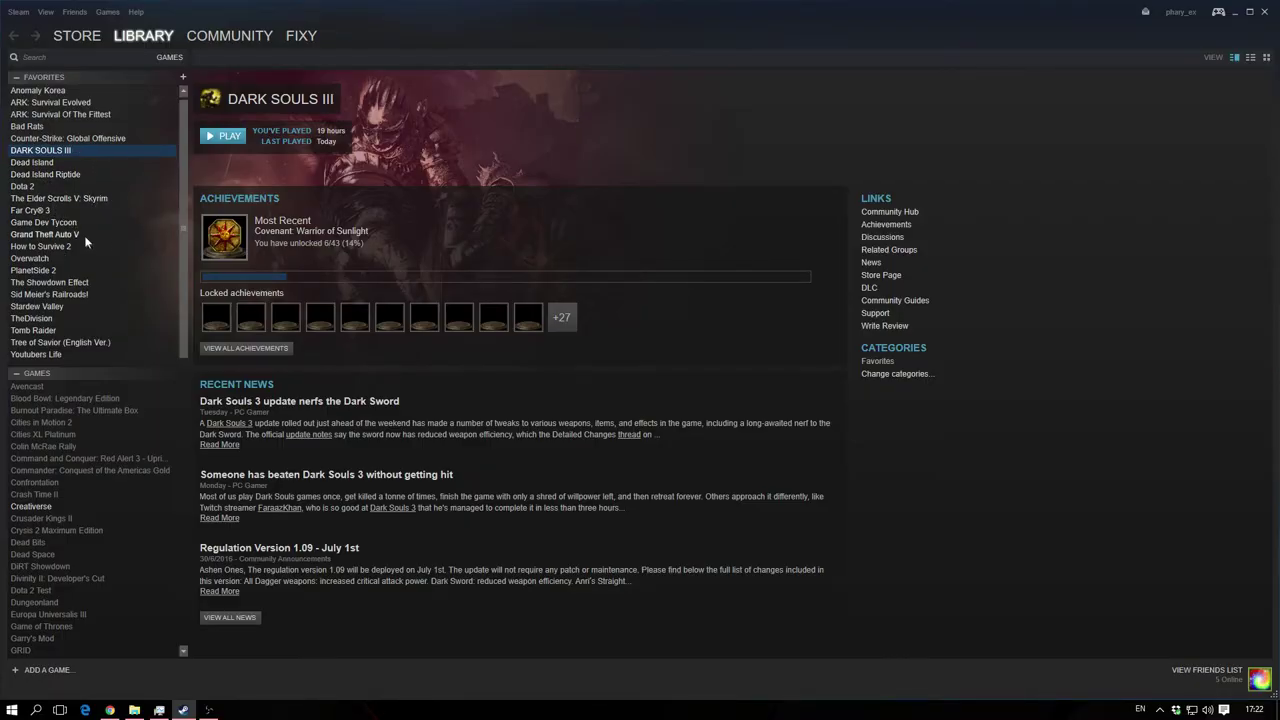
- Launch ARK: Survival Evolved with the standard play option to check the FPS counter, and exit from its main menu
left_click(57, 103)
left_click(229, 137)
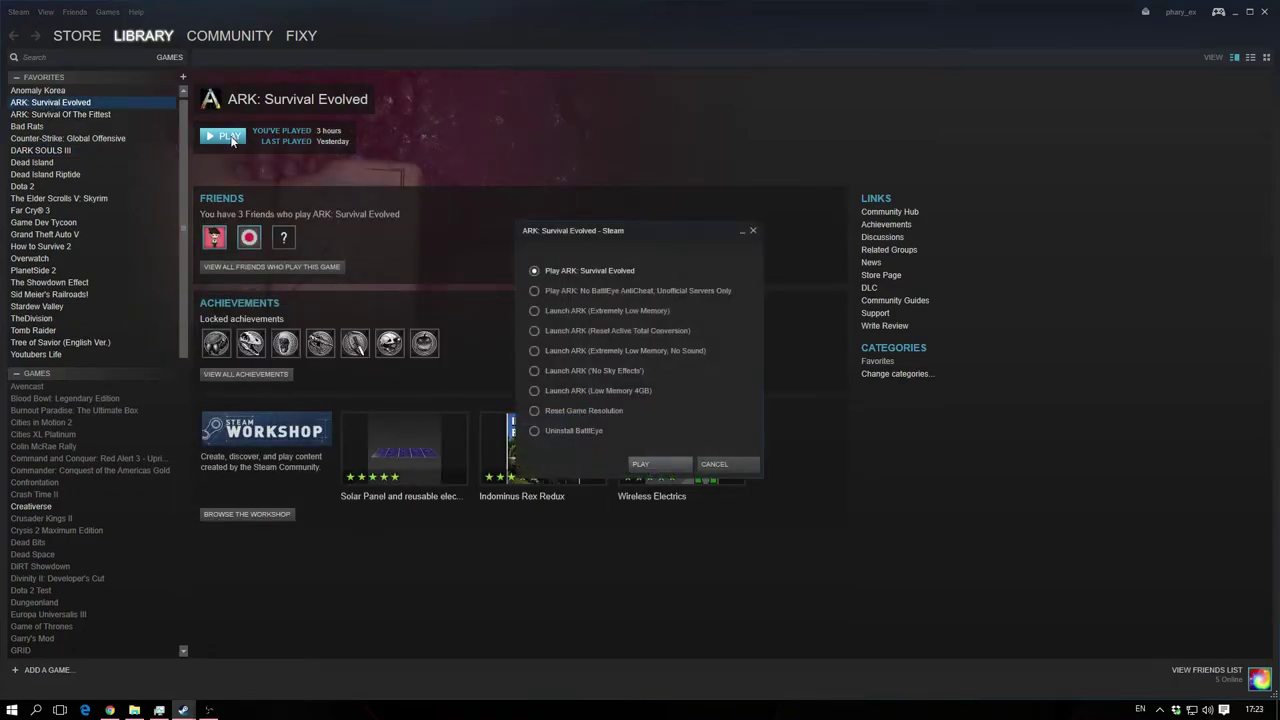
left_click(660, 464)
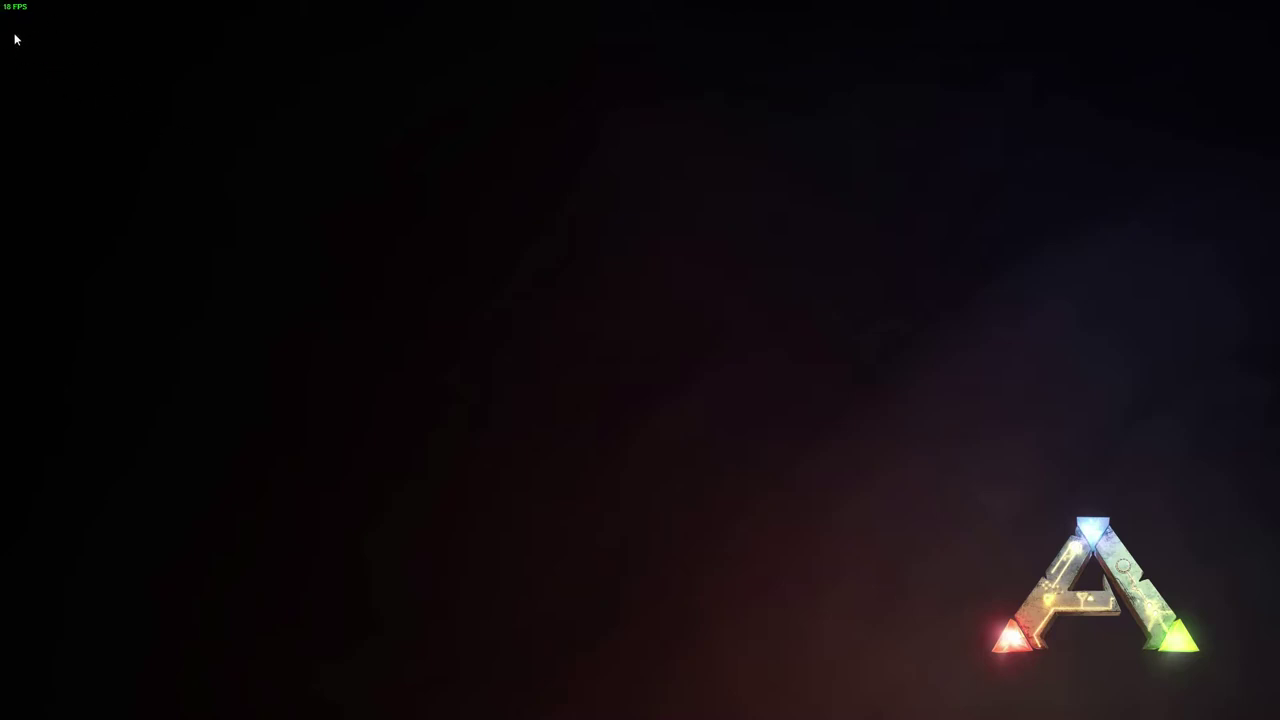
key("alt+Tab")
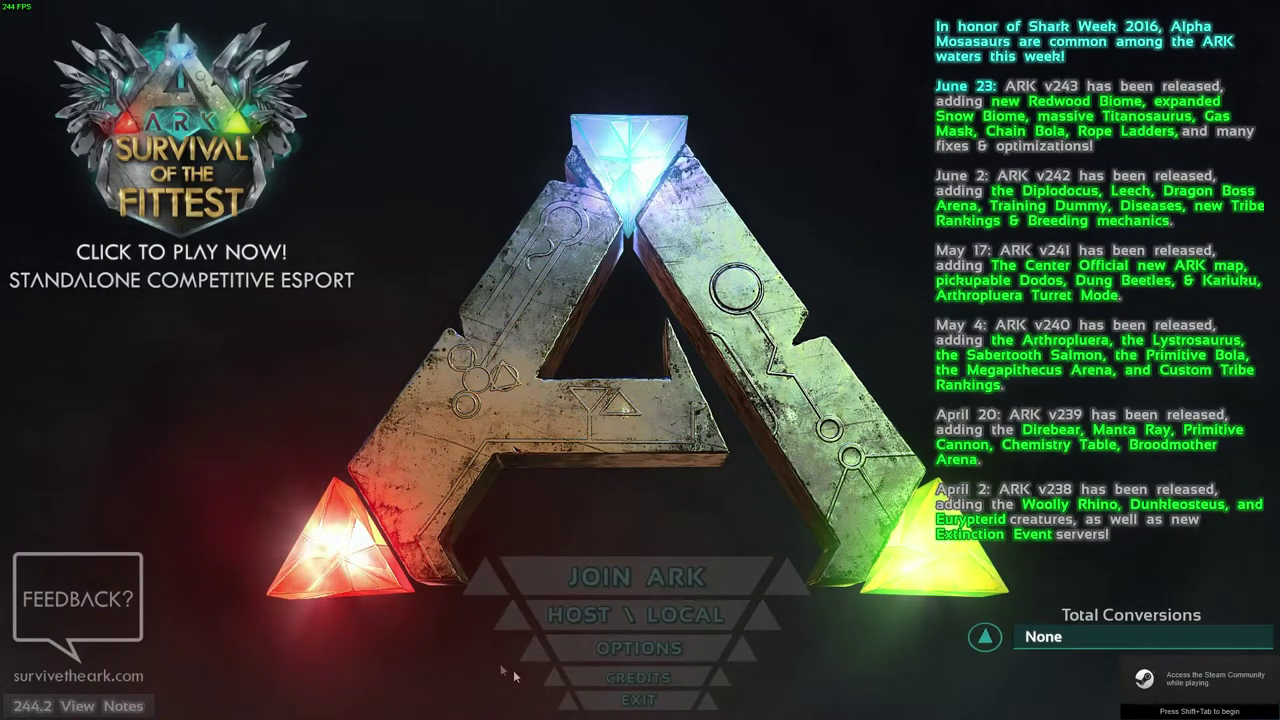
left_click(618, 703)
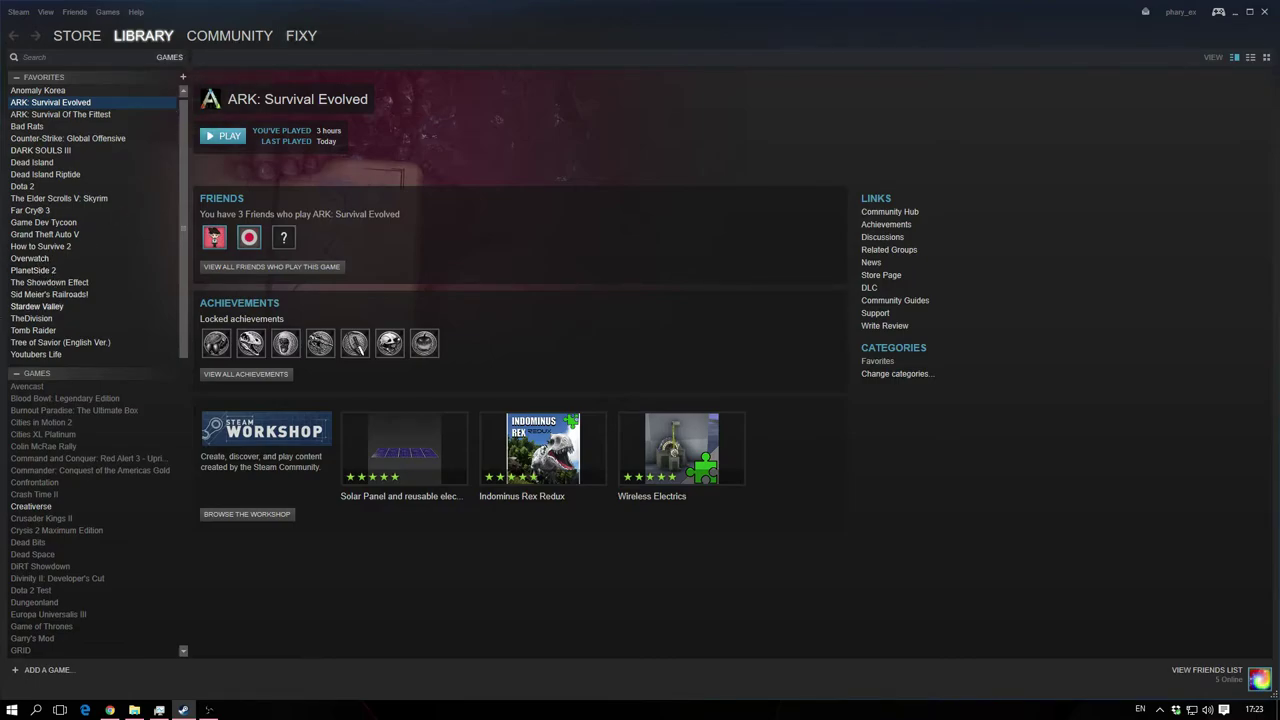
- Remove TheDivision from the favorites and delete its non-Steam shortcut from the library
right_click(28, 319)
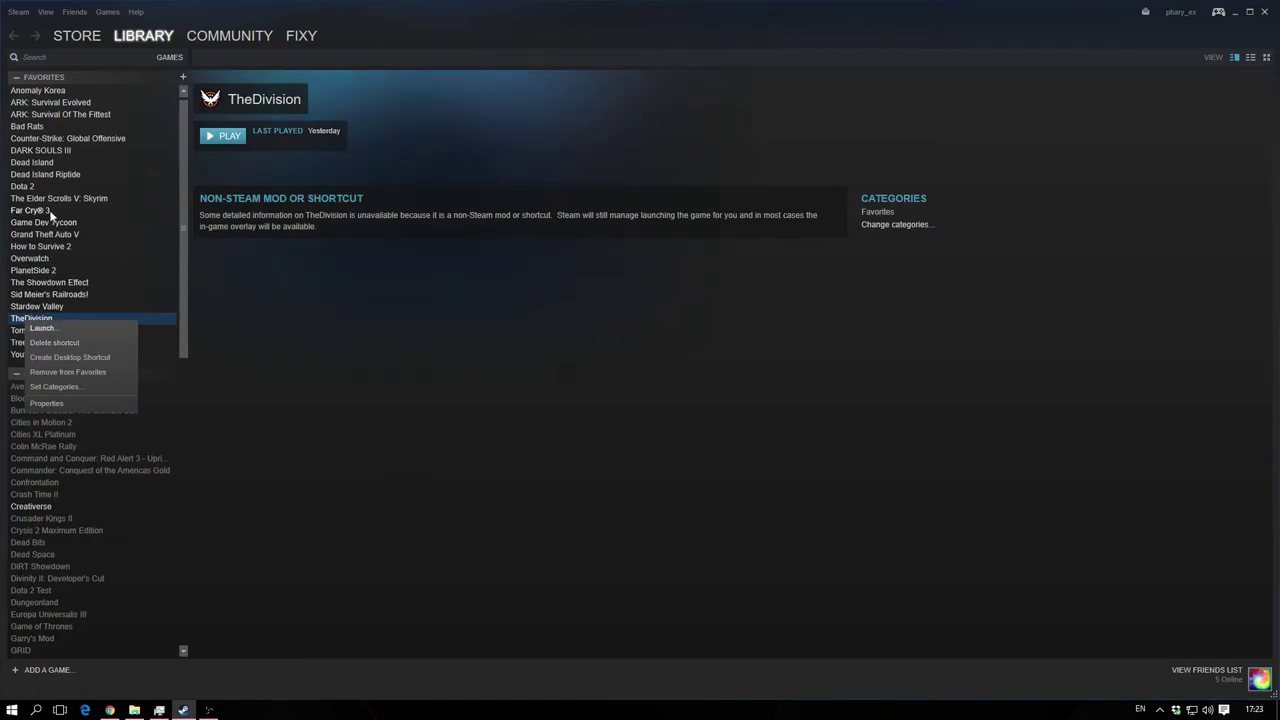
left_click(82, 371)
right_click(42, 541)
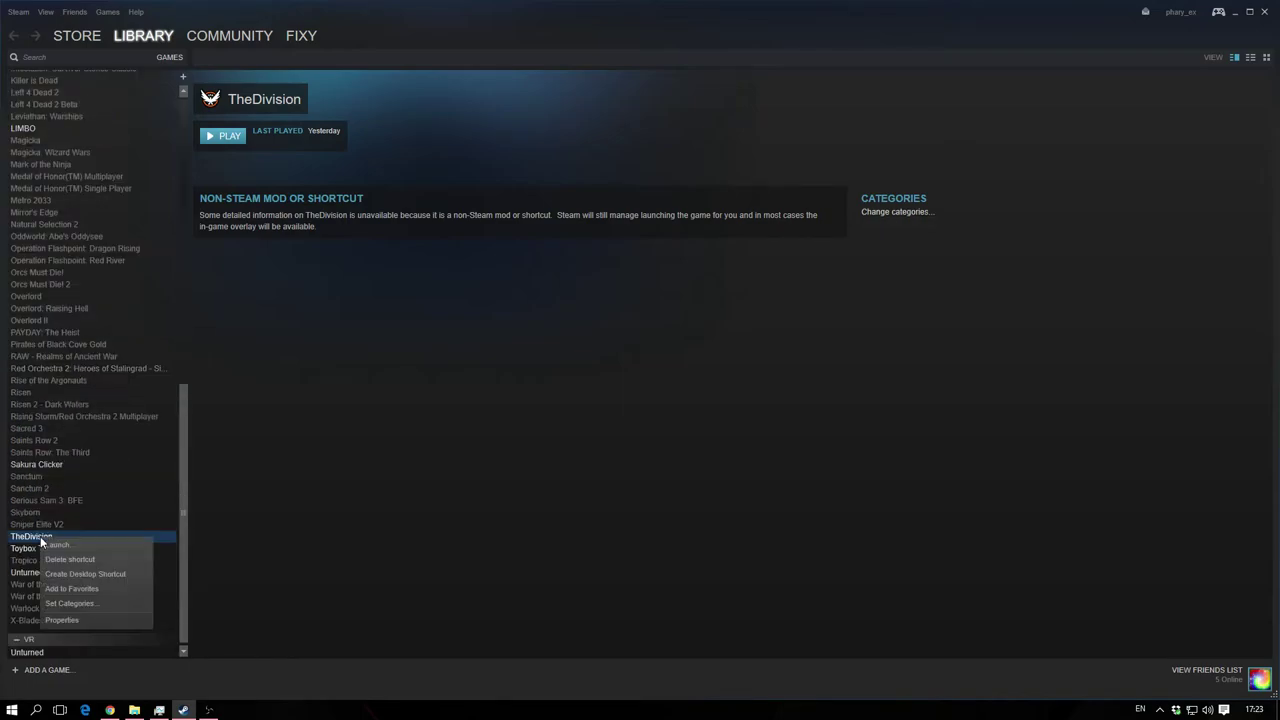
left_click(119, 560)
scroll(72, 460, "up", 15)
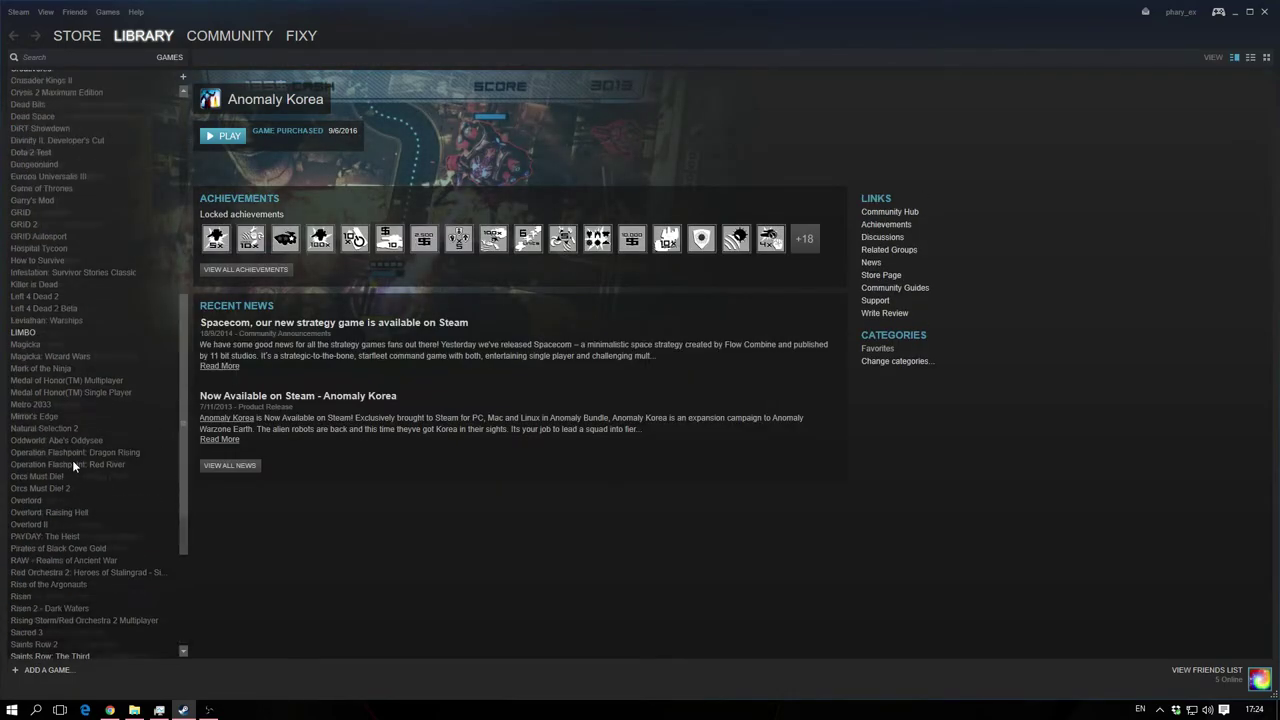
scroll(62, 403, "down", 5)
scroll(62, 403, "down", 10)
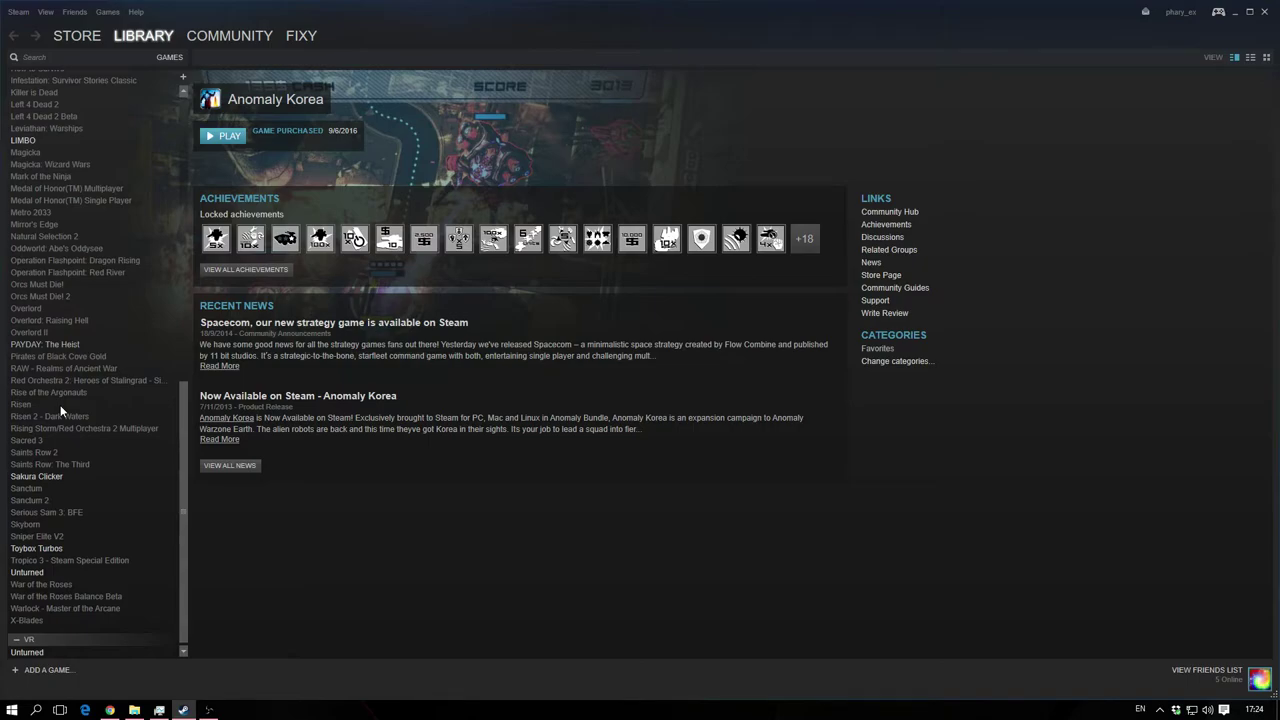
scroll(60, 410, "up", 15)
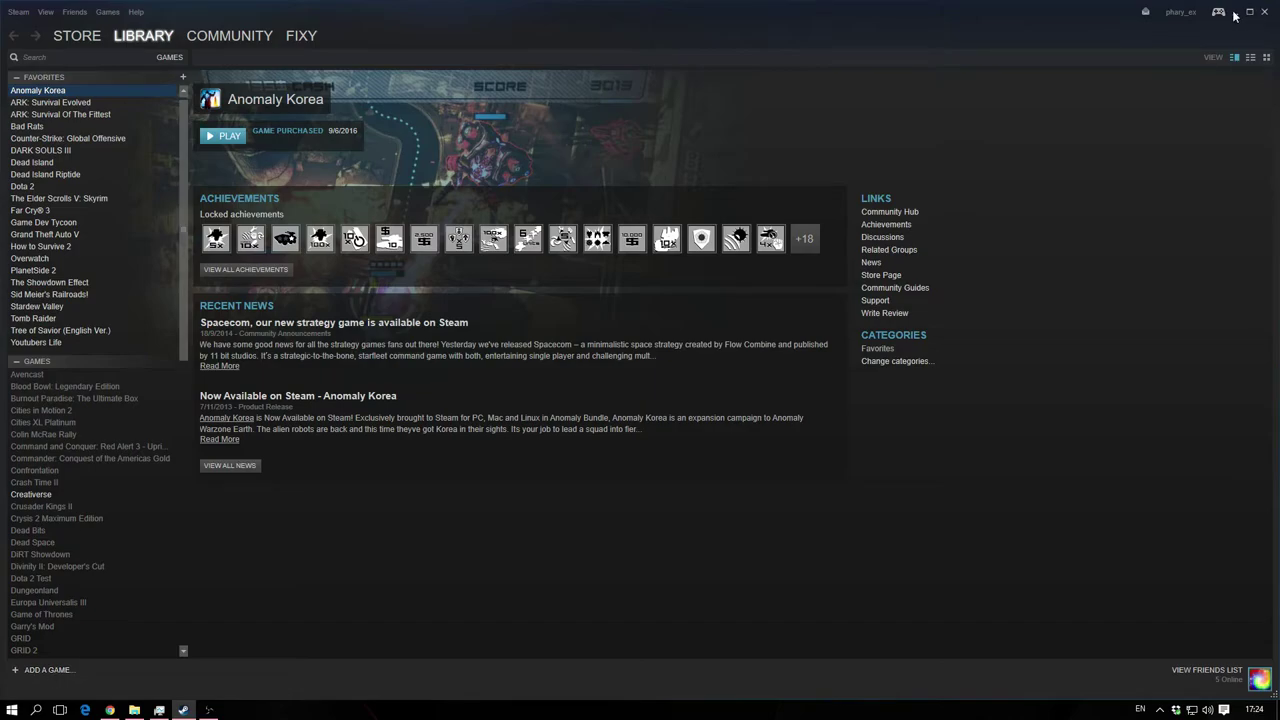
- Launch Uplay and close its window to return to the Steam library
key("super")
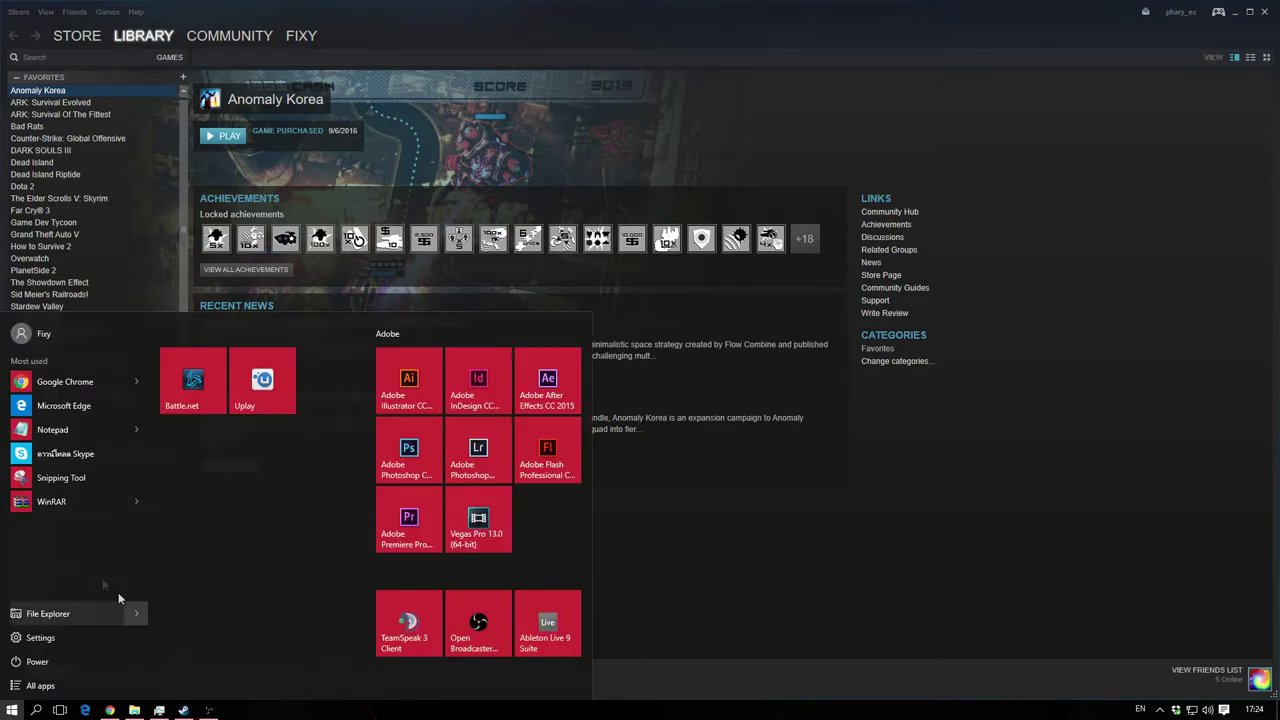
left_click(283, 404)
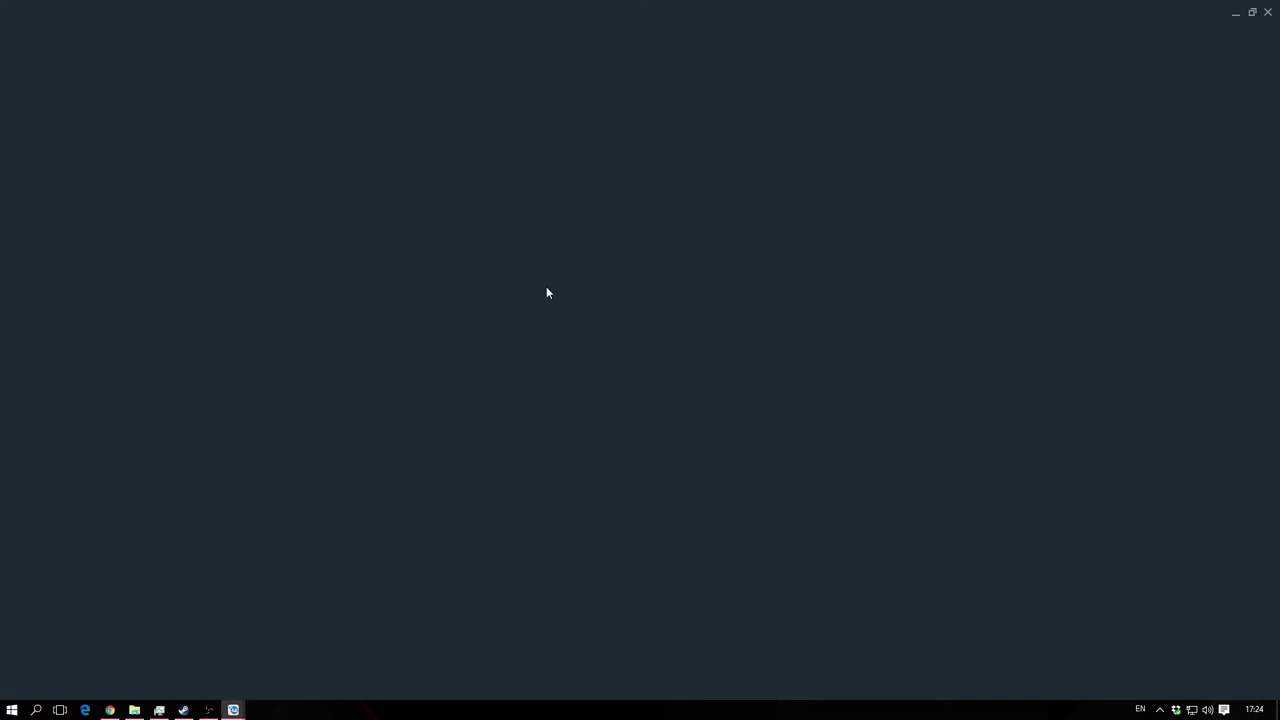
left_click(1268, 14)
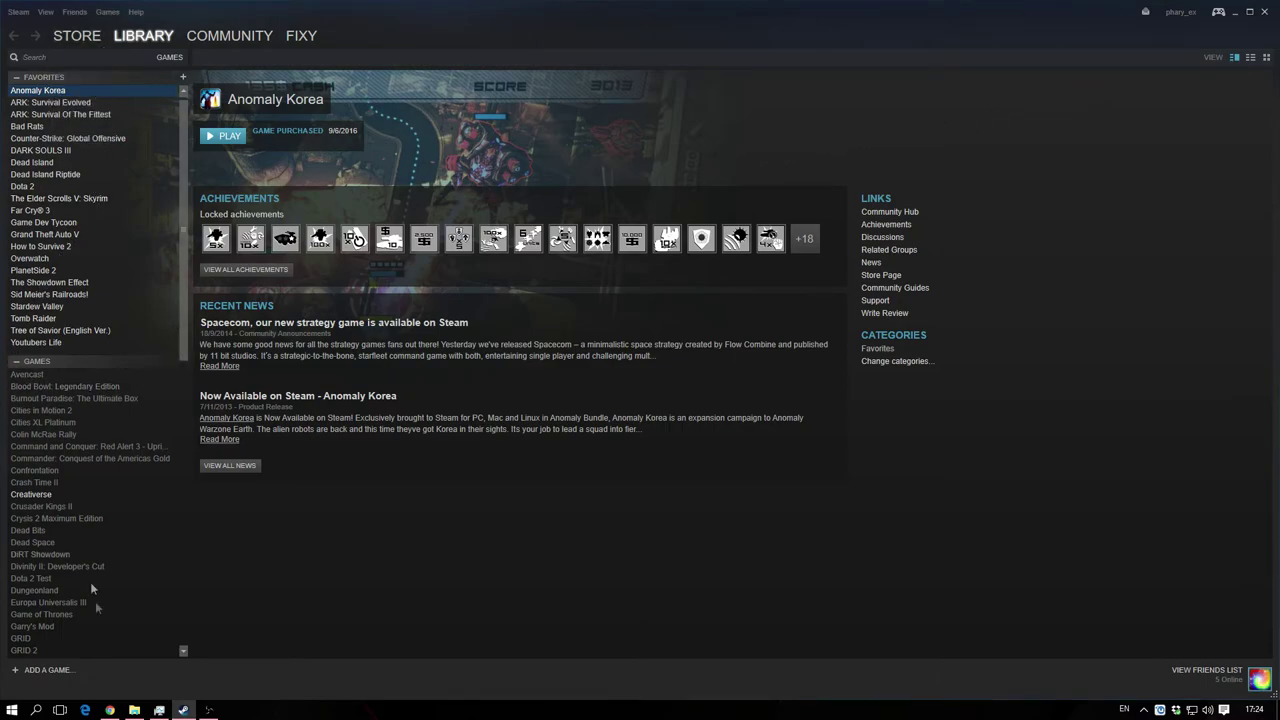
- Start adding a non-Steam game and look through the list of installed programs for the game
left_click(48, 670)
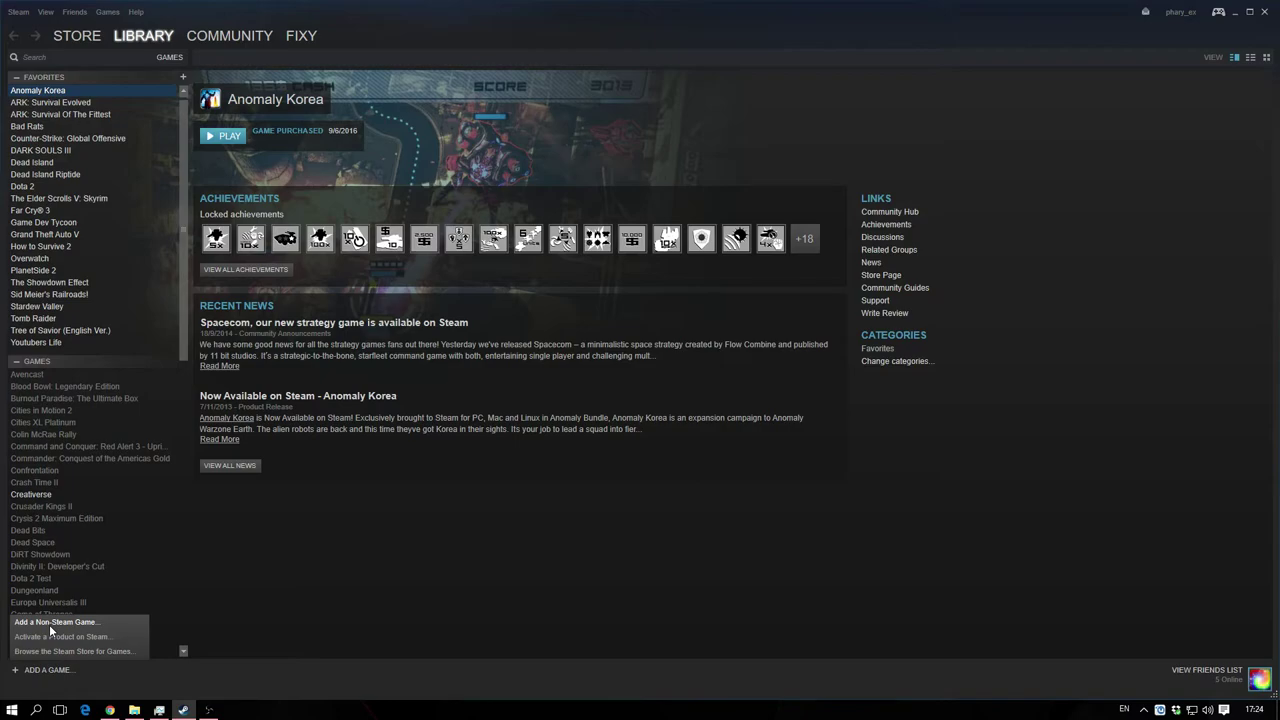
left_click(49, 624)
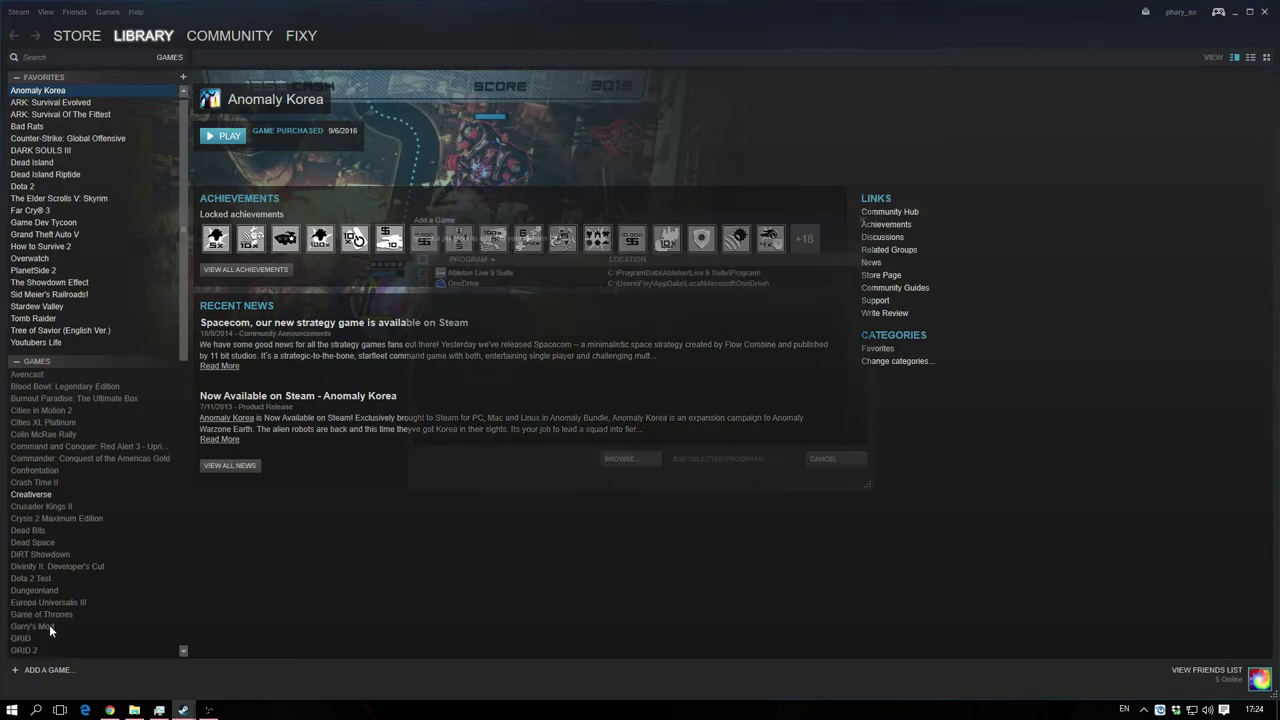
scroll(540, 364, "down", 5)
scroll(541, 371, "up", 5)
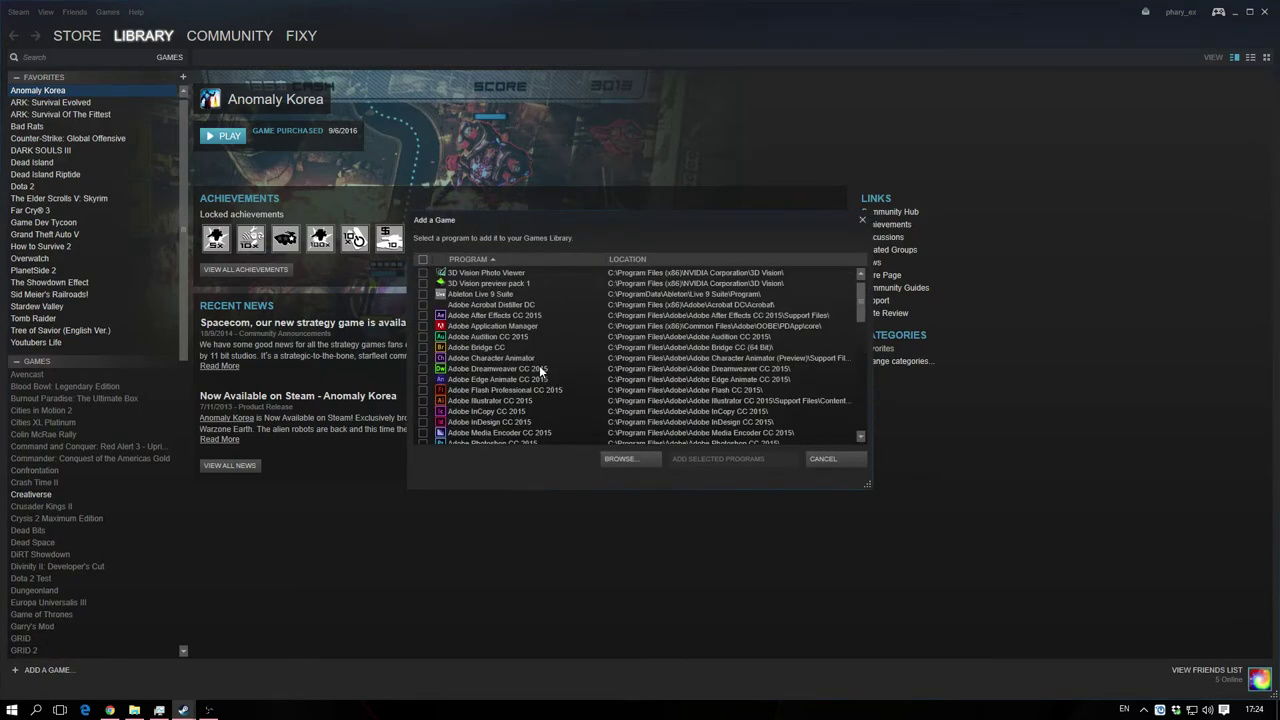
scroll(540, 371, "down", 10)
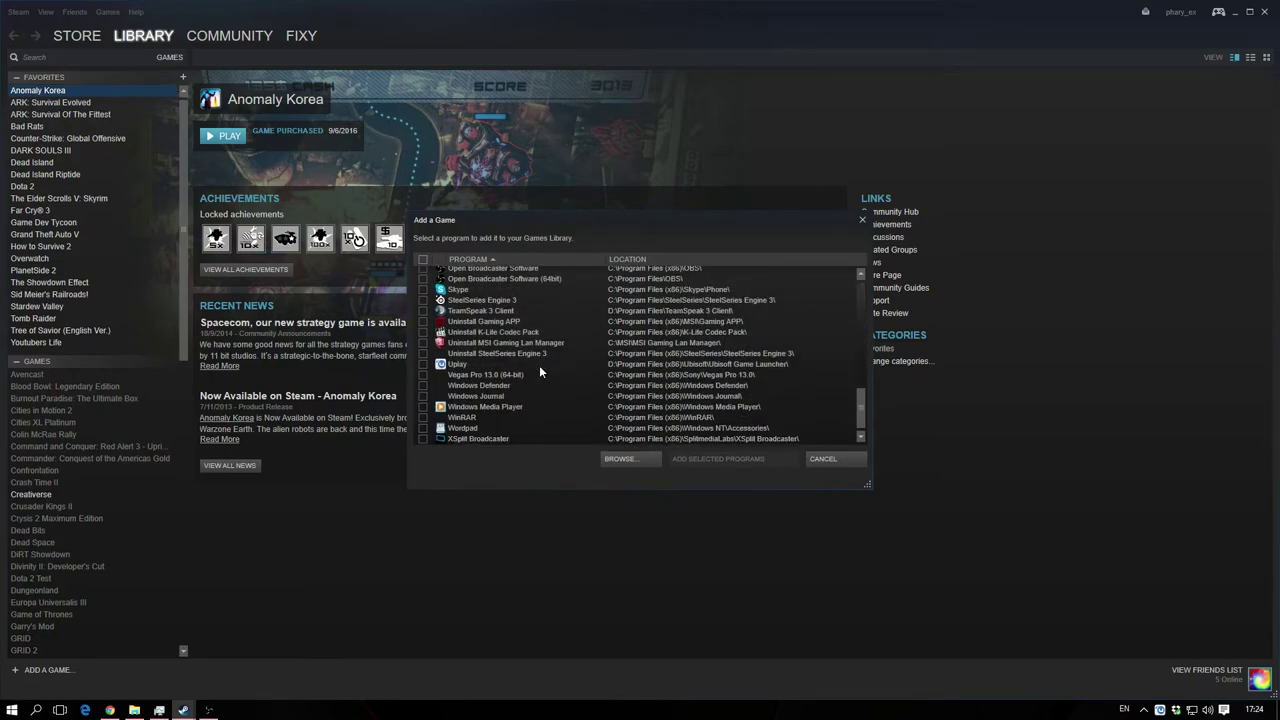
scroll(539, 371, "up", 4)
scroll(539, 371, "up", 10)
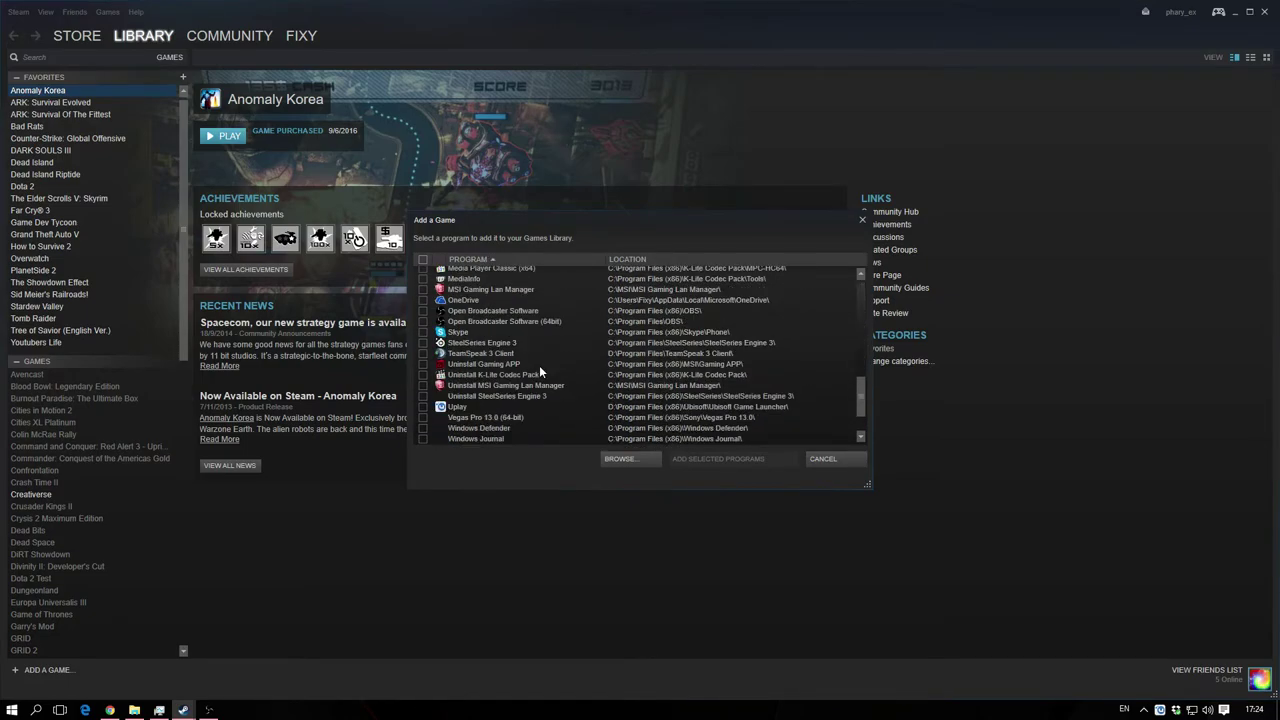
scroll(539, 371, "down", 11)
scroll(539, 365, "down", 3)
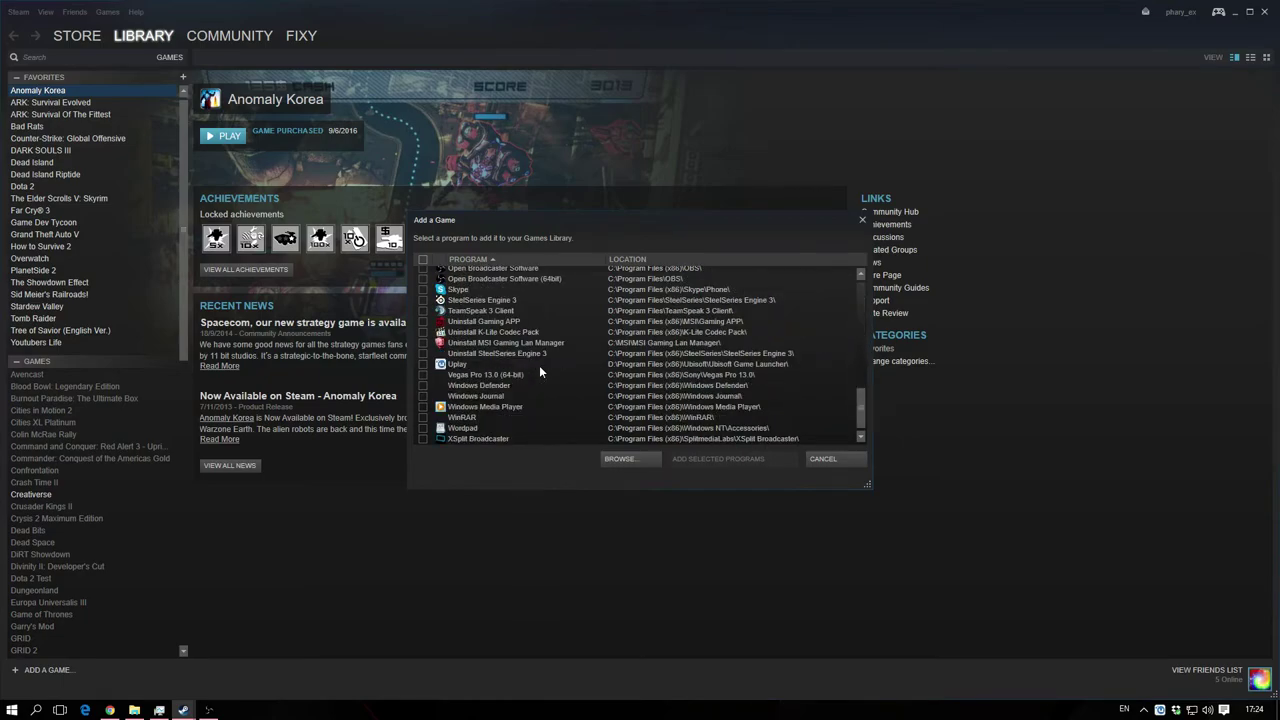
- Browse to C:\Game\Tom Clancy's The Division, select the TheDivision program and add it to the Steam library
left_click(628, 460)
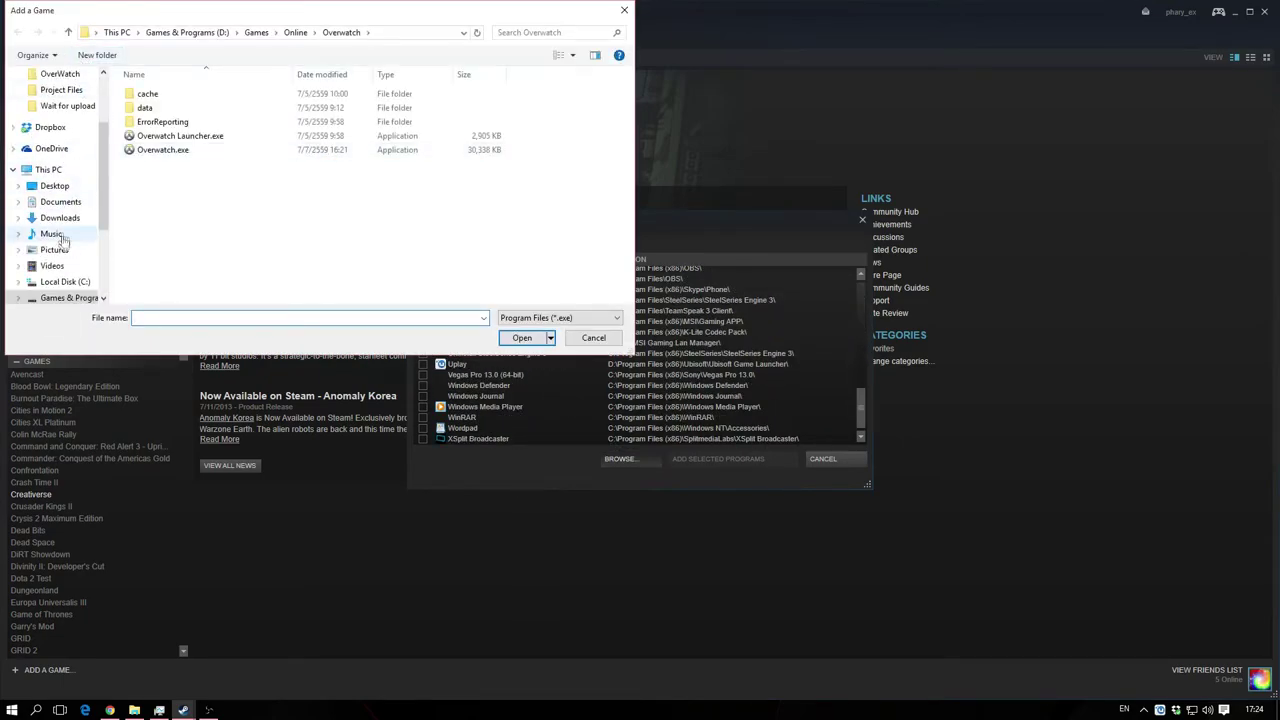
left_click(65, 281)
double_click(150, 95)
double_click(223, 95)
double_click(170, 165)
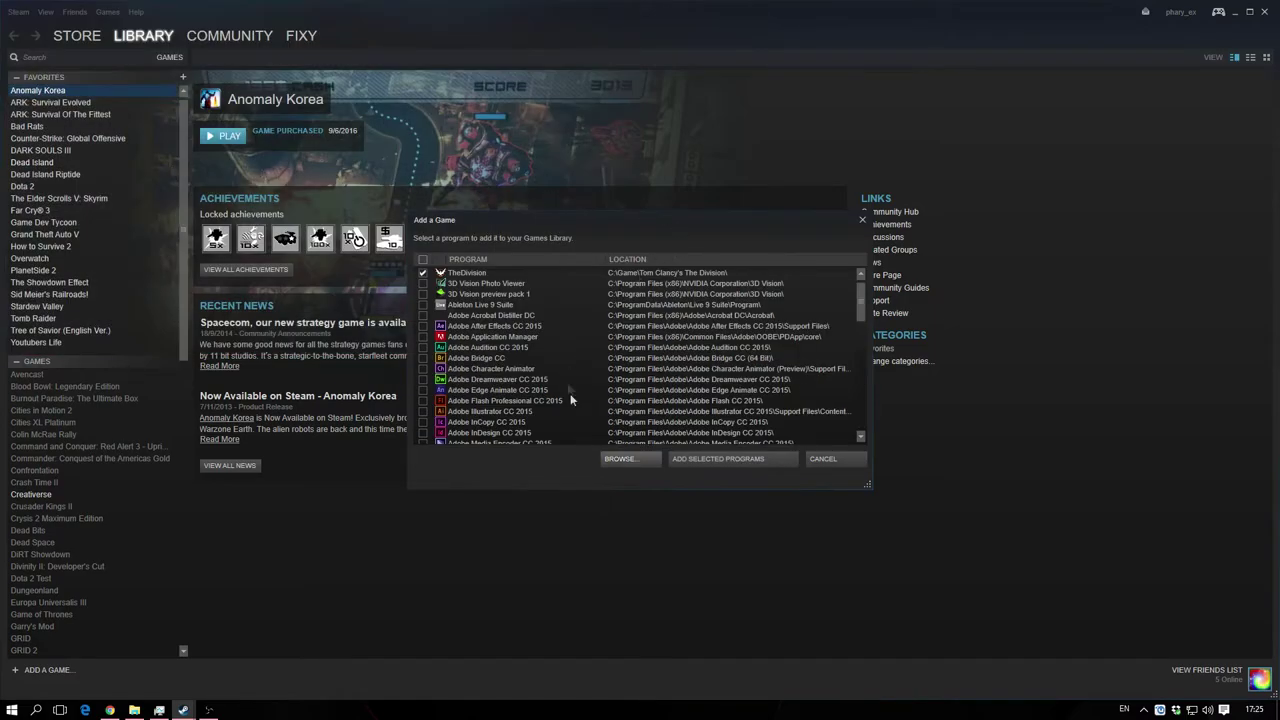
left_click(703, 460)
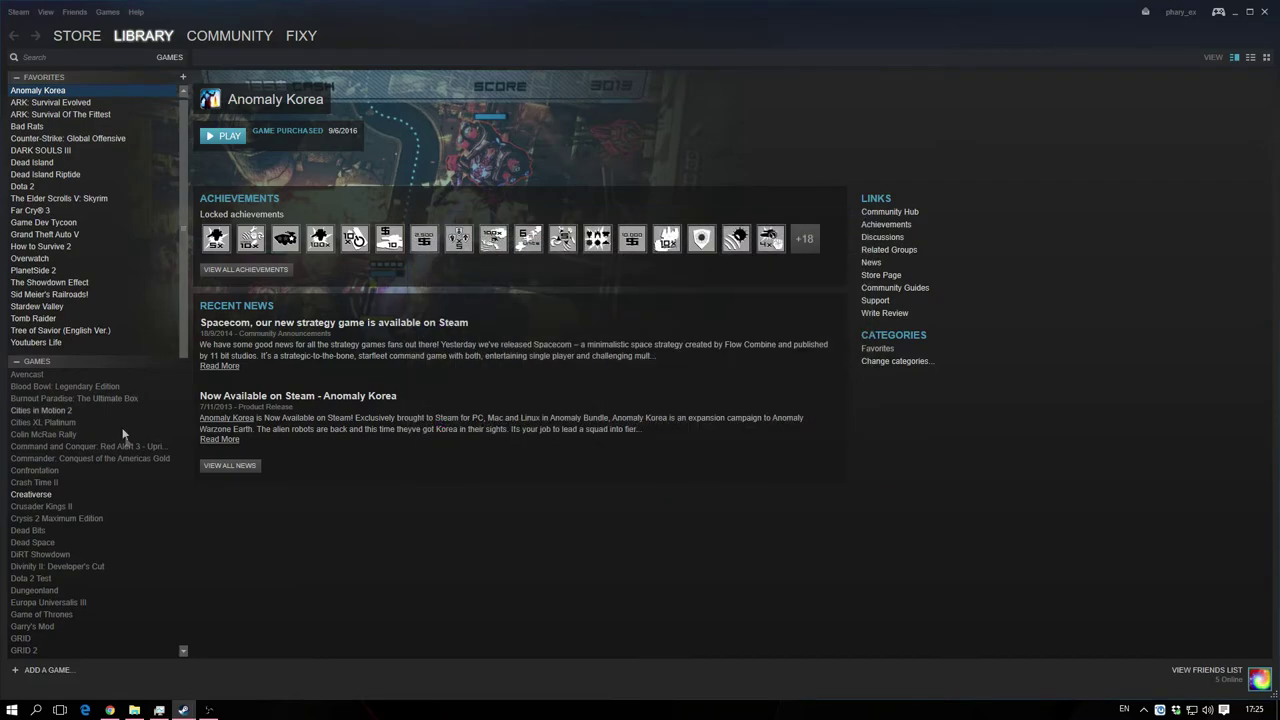
- Find TheDivision among the library games, add it to the favorites and return to the start of the game list
scroll(114, 485, "down", 20)
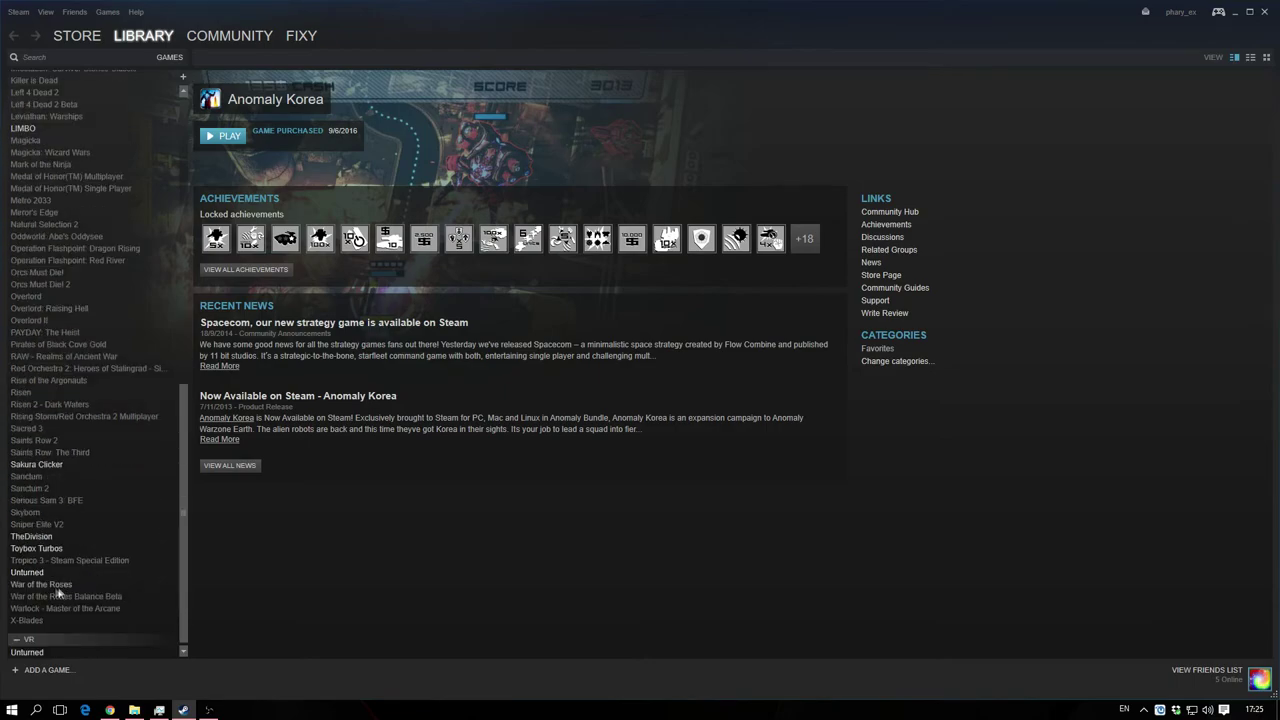
right_click(34, 537)
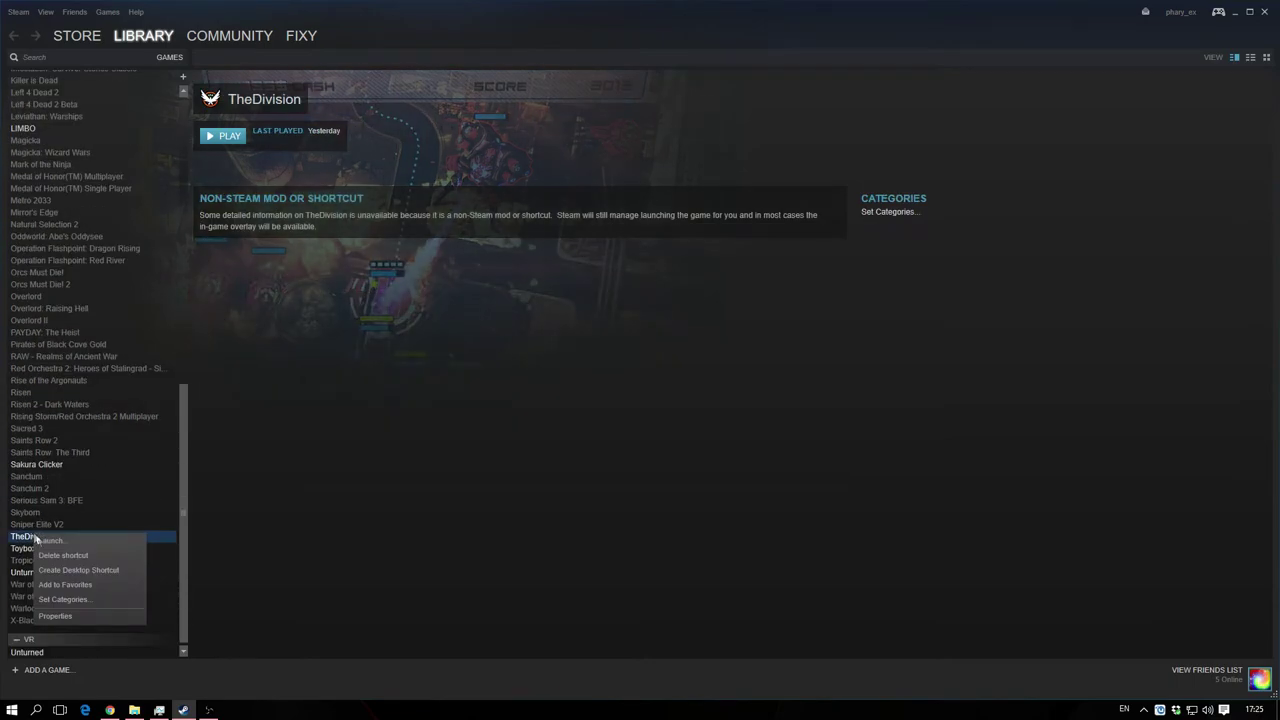
left_click(90, 583)
scroll(119, 362, "up", 5)
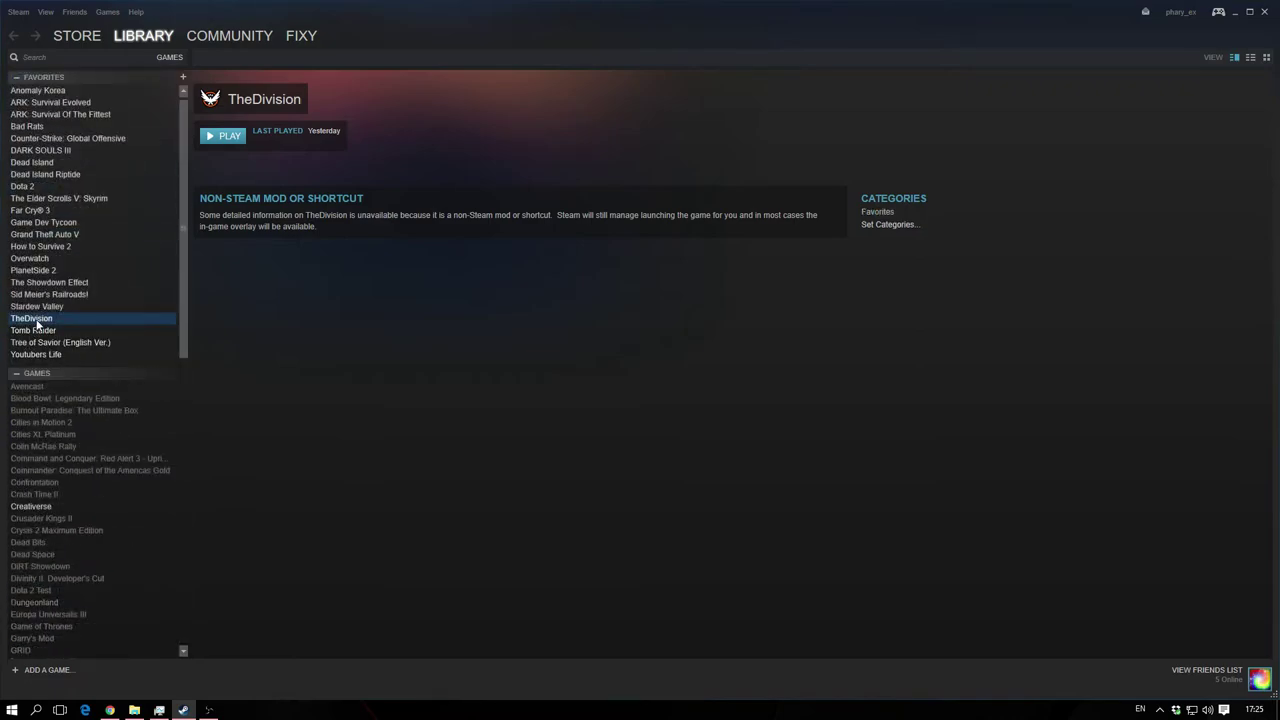
- Launch TheDivision from the Steam library, check the FPS counter on its main menu and quit the game
left_click(225, 137)
left_click(1254, 679)
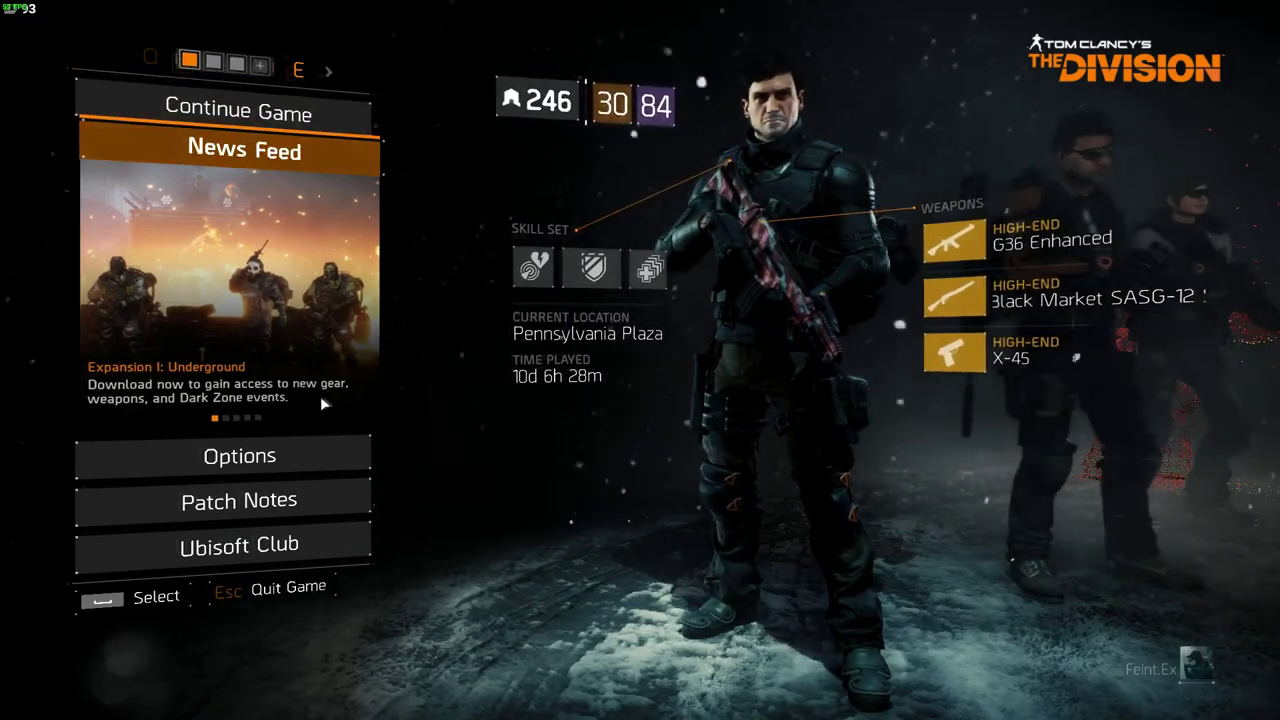
left_click(280, 590)
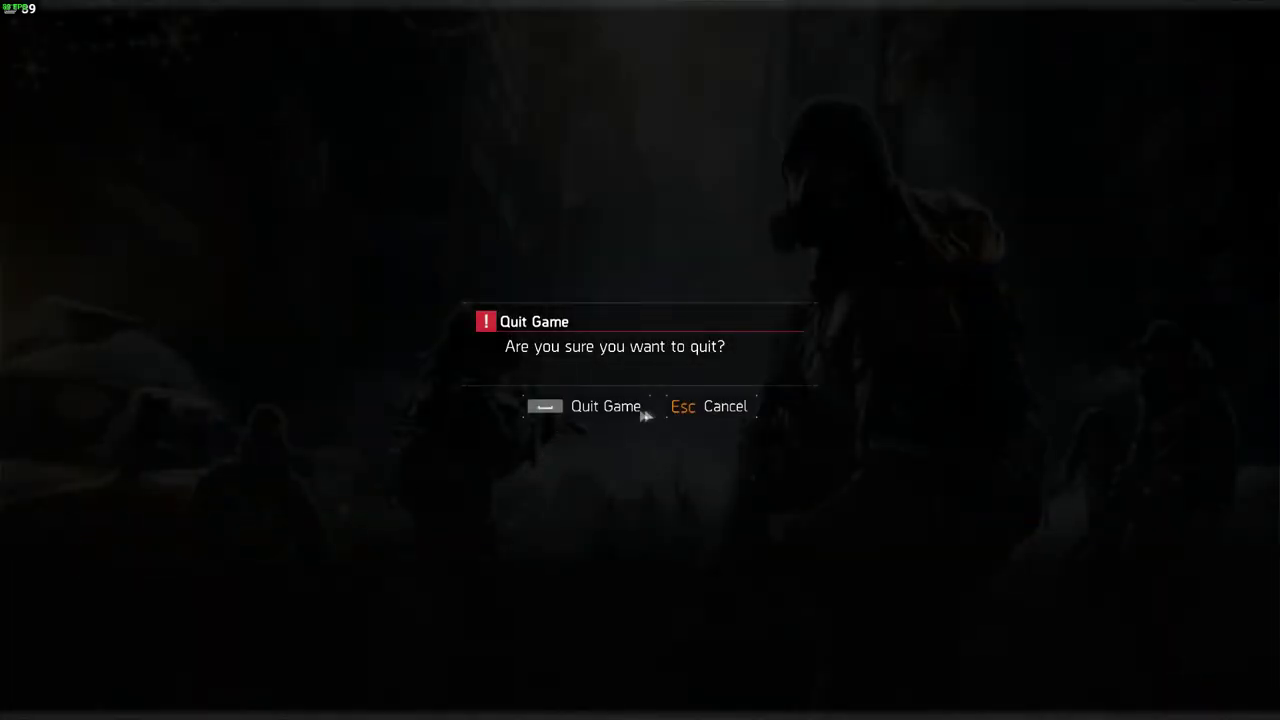
left_click(605, 406)
- Open Uplay, examine the in-game FPS counter option in its general settings and show the list of owned games
key("super")
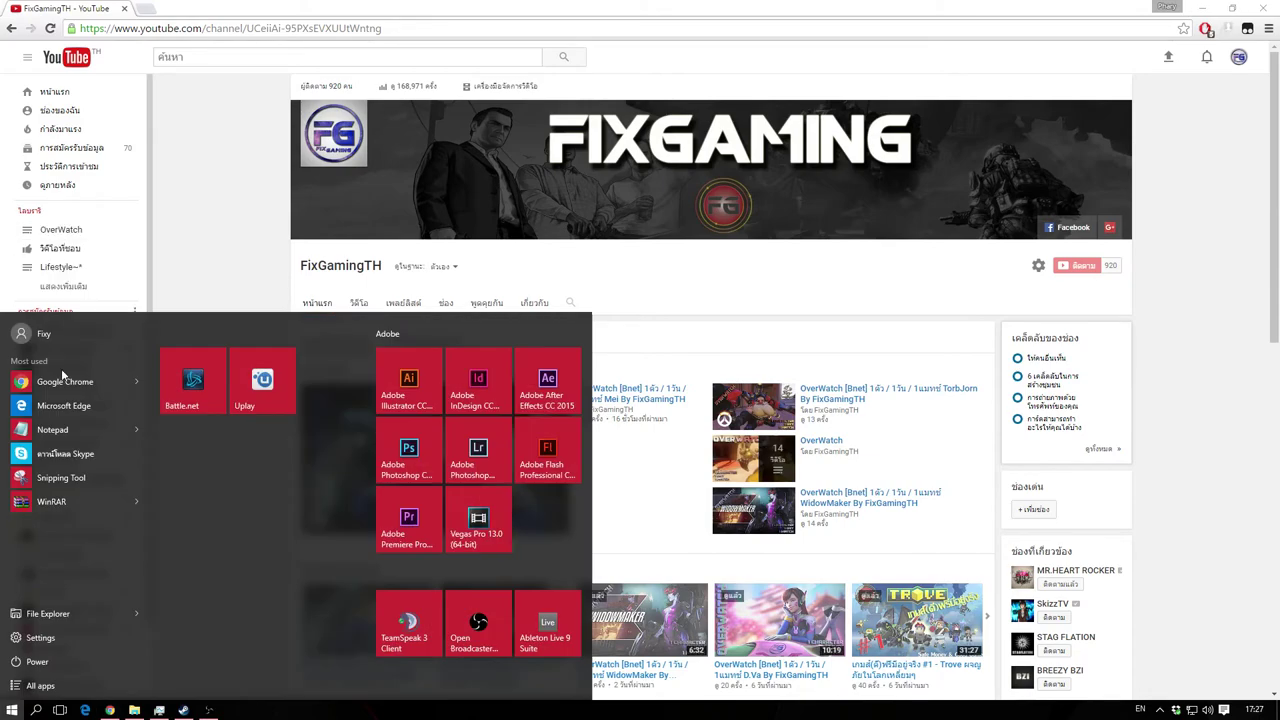
left_click(257, 390)
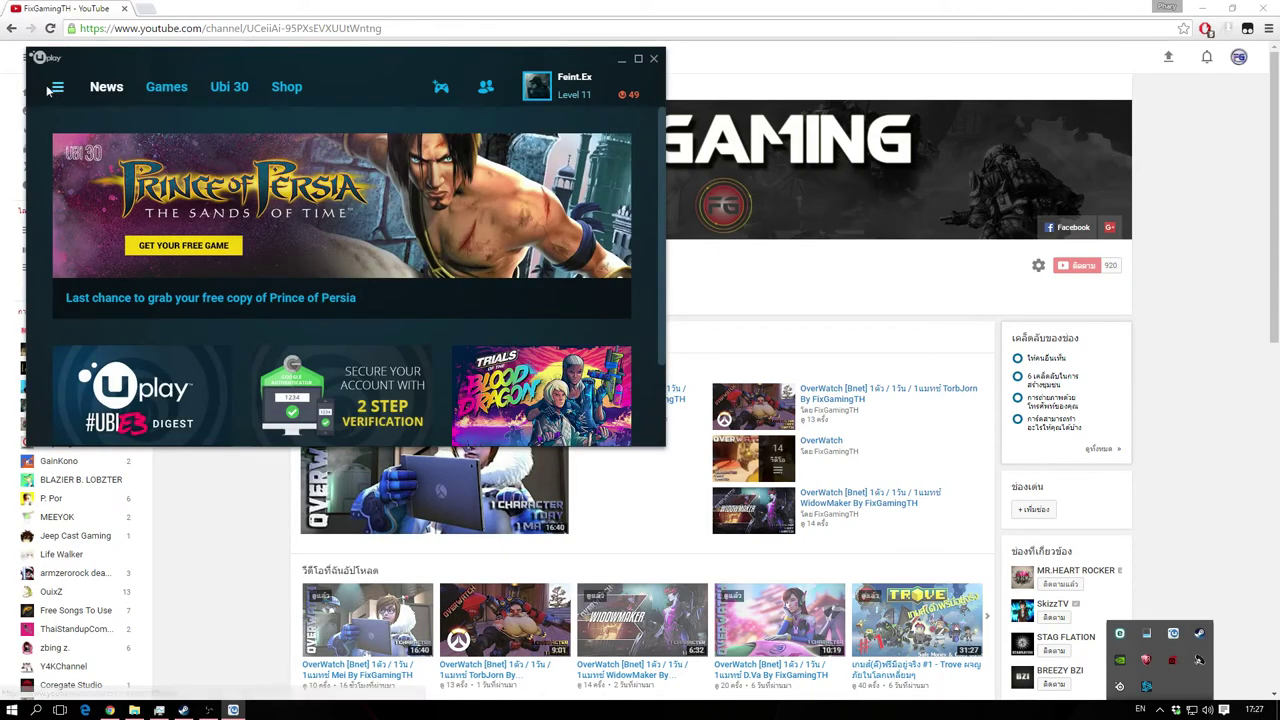
left_click(57, 88)
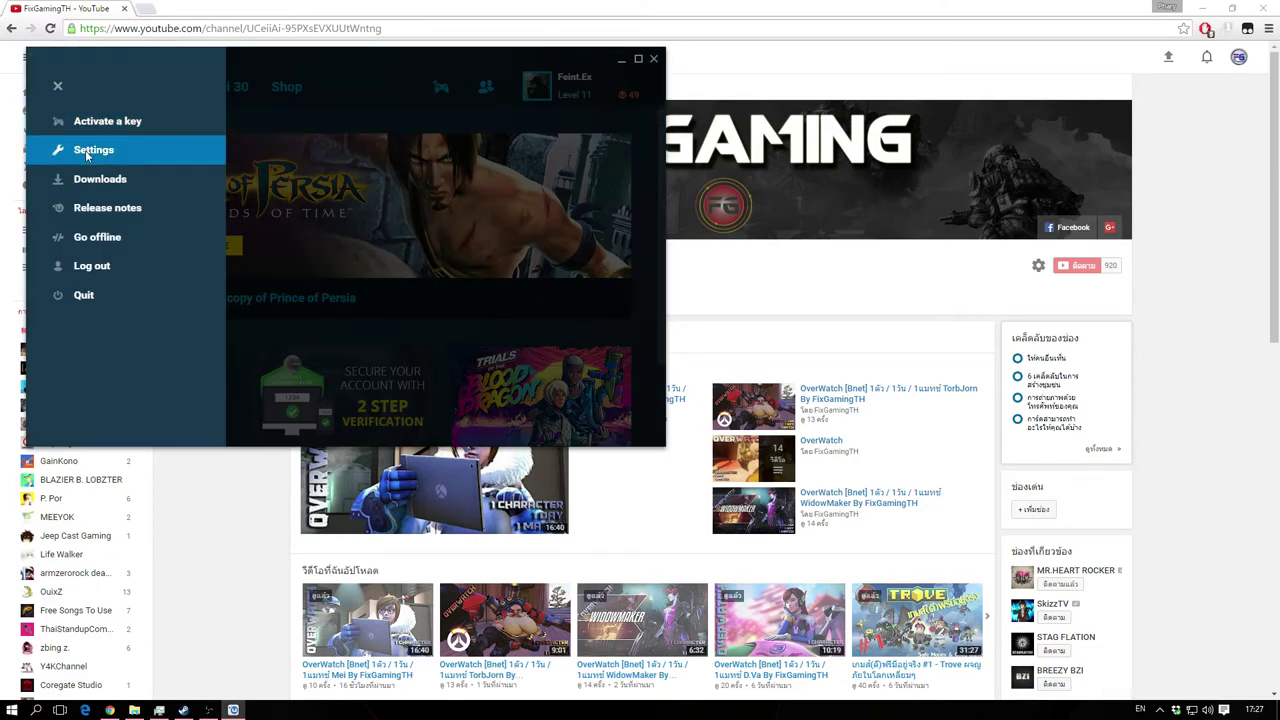
left_click(85, 150)
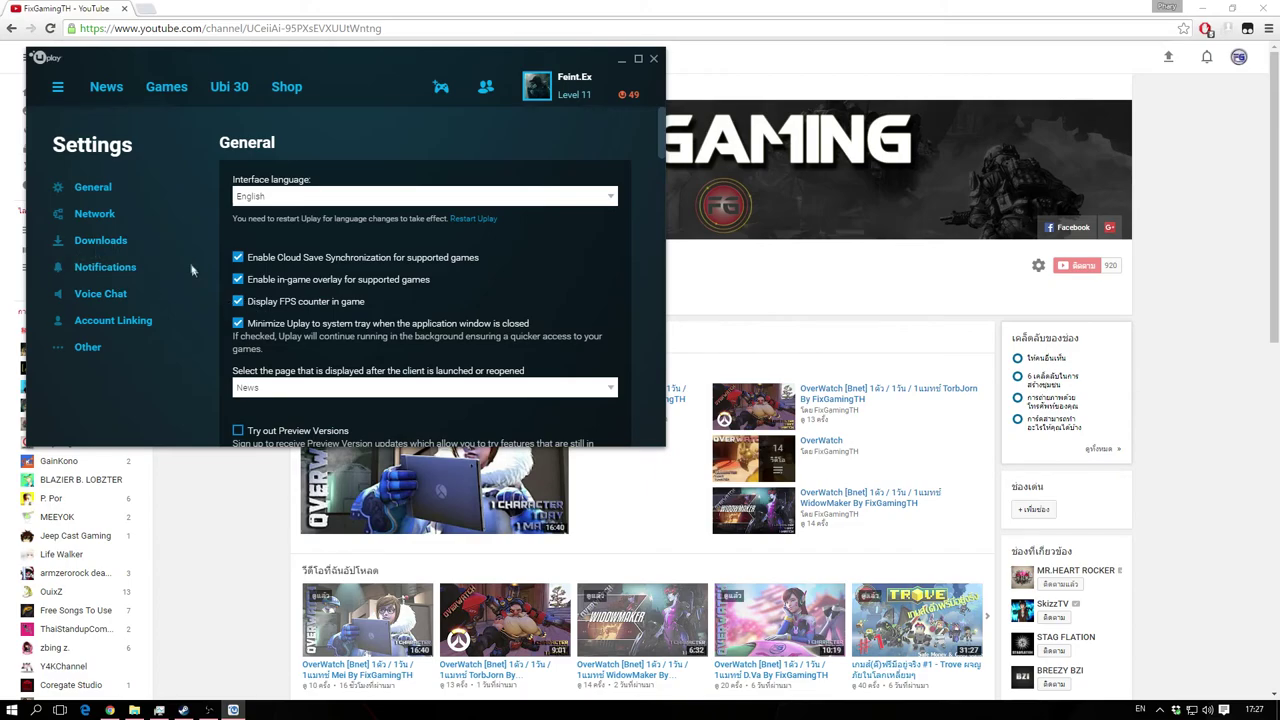
left_click(90, 88)
left_click(166, 87)
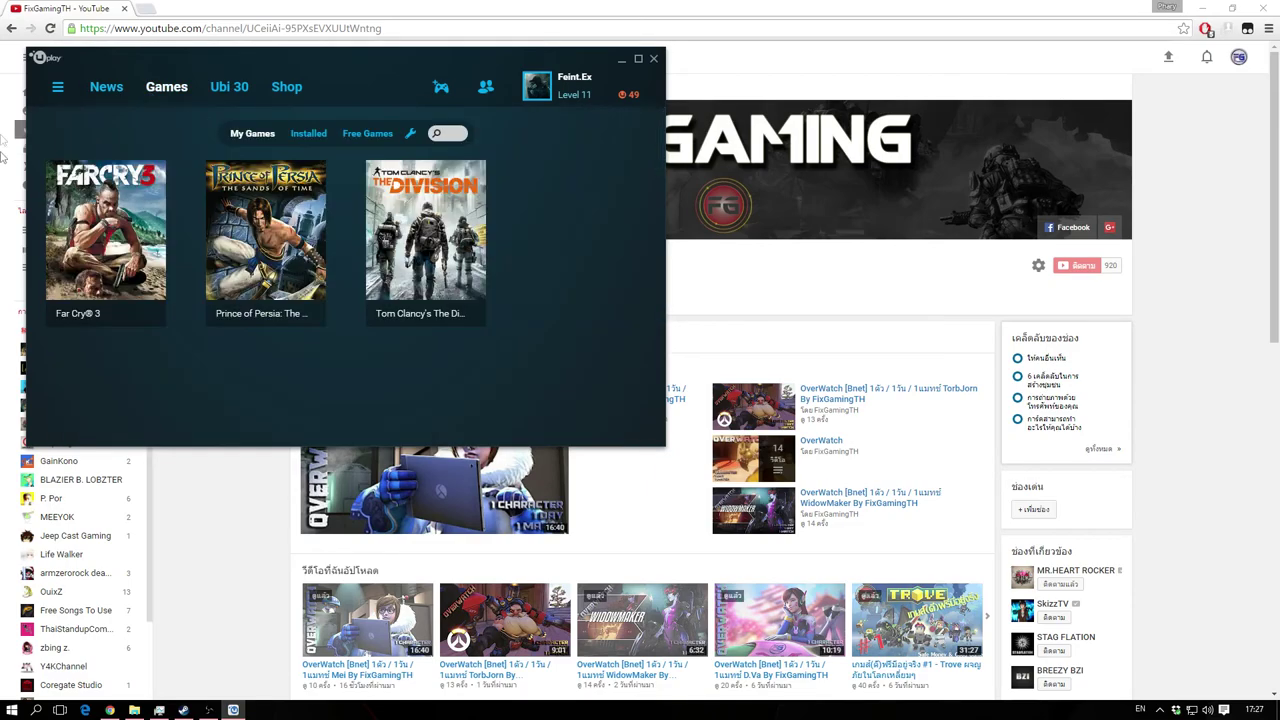